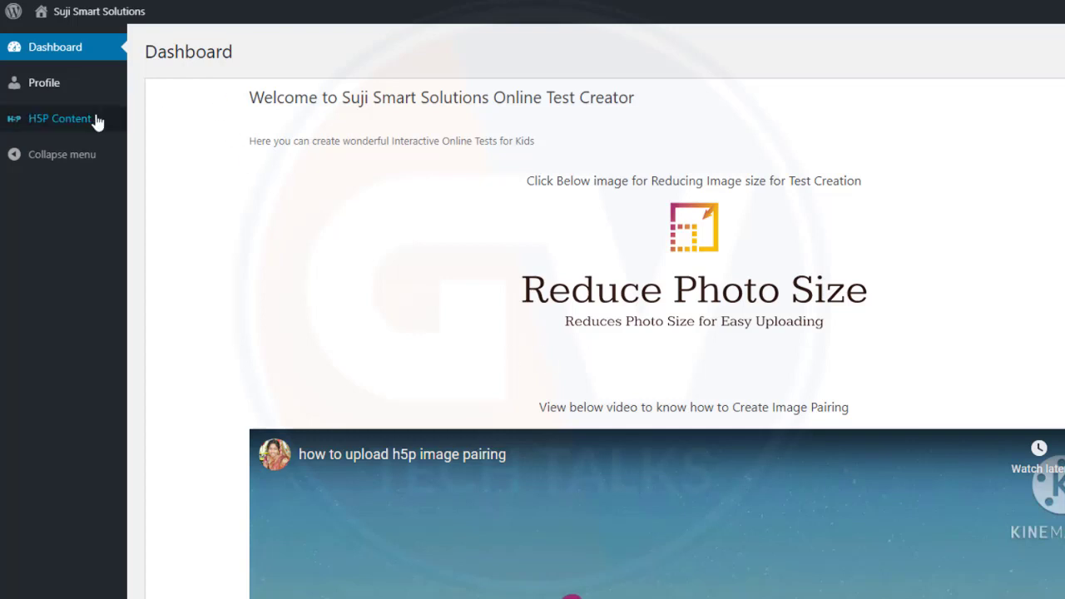
Open the details of the Mark the Words content type for a new H5P content item.
{"action": "mouse_move", "coordinate": [83, 123]}
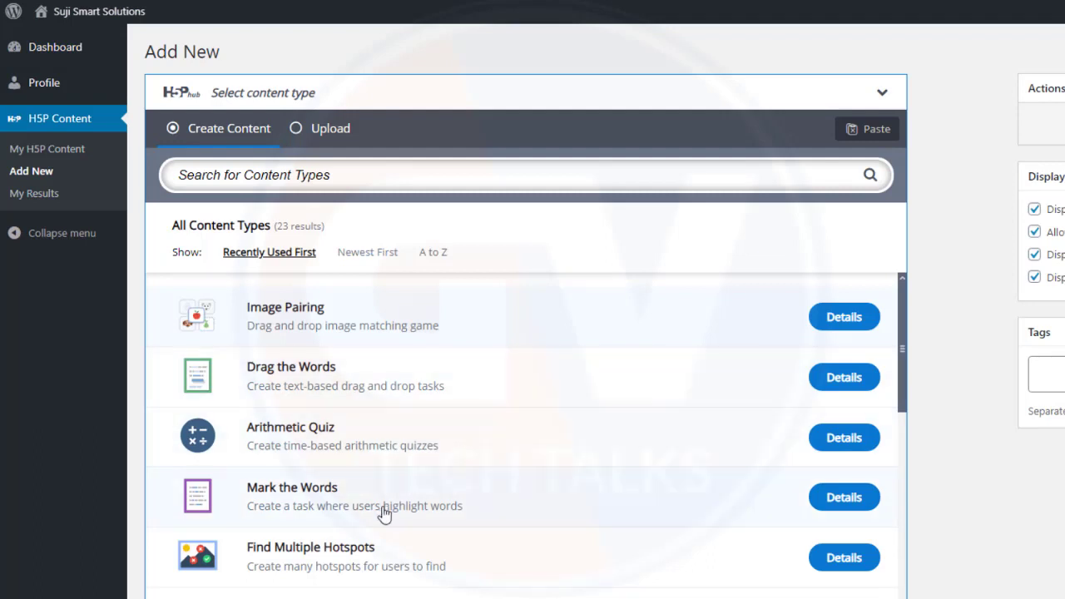
{"action": "scroll", "coordinate": [304, 478], "scroll_direction": "down", "scroll_amount": 2}
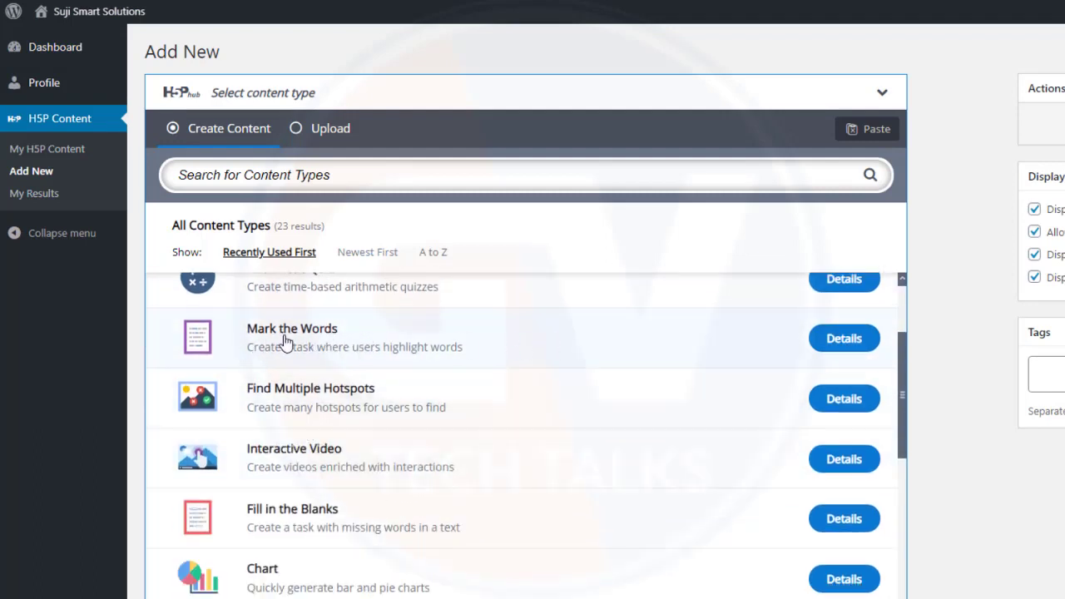
{"action": "left_click", "coordinate": [843, 338]}
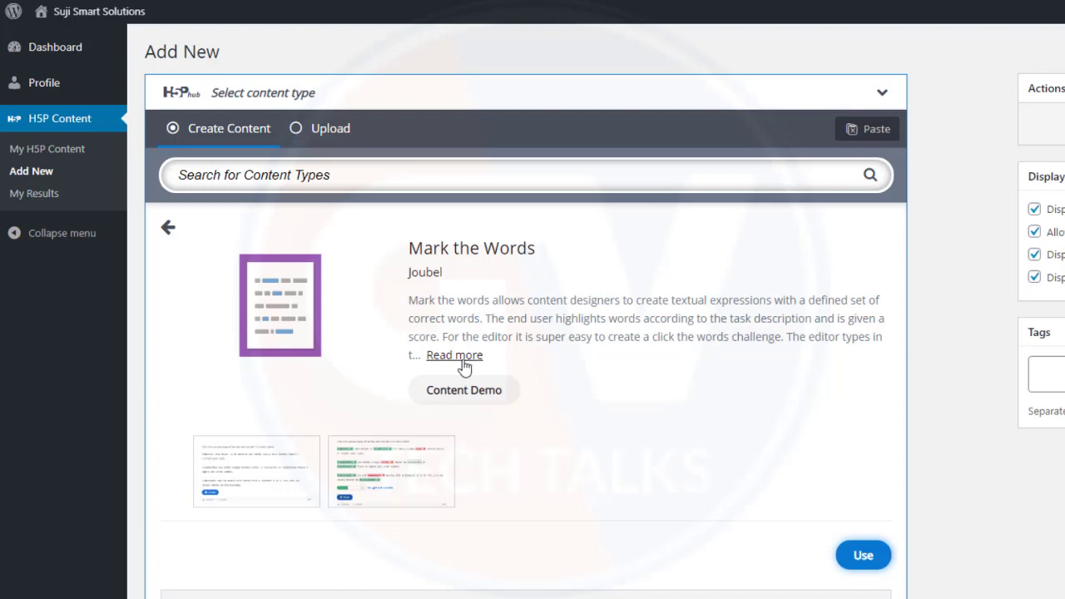
View the two example screenshots of the Mark the Words content type and close the preview.
{"action": "left_click", "coordinate": [261, 468]}
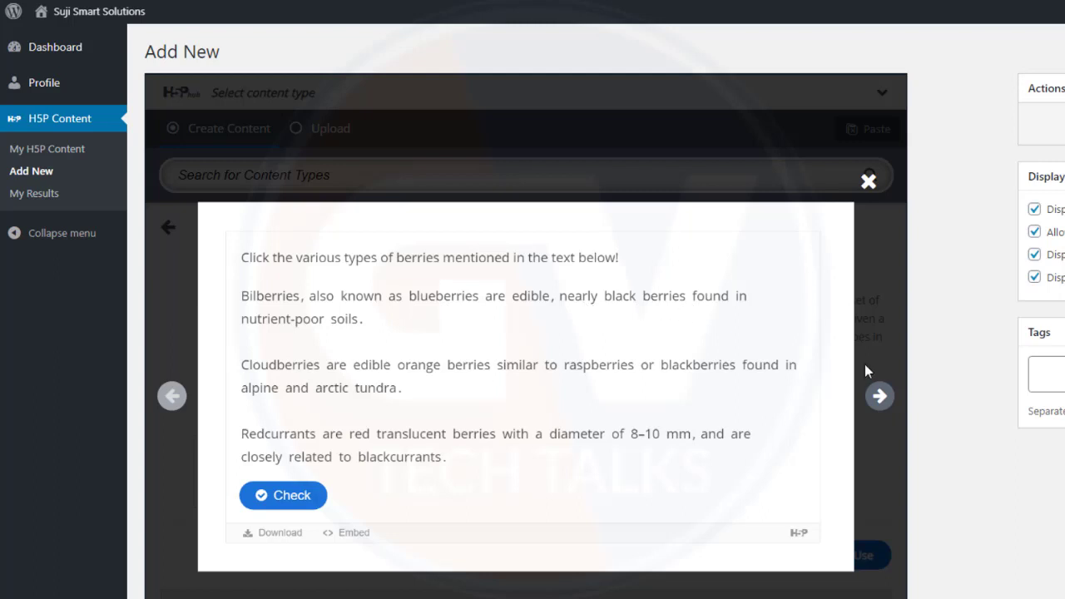
{"action": "left_click", "coordinate": [879, 395]}
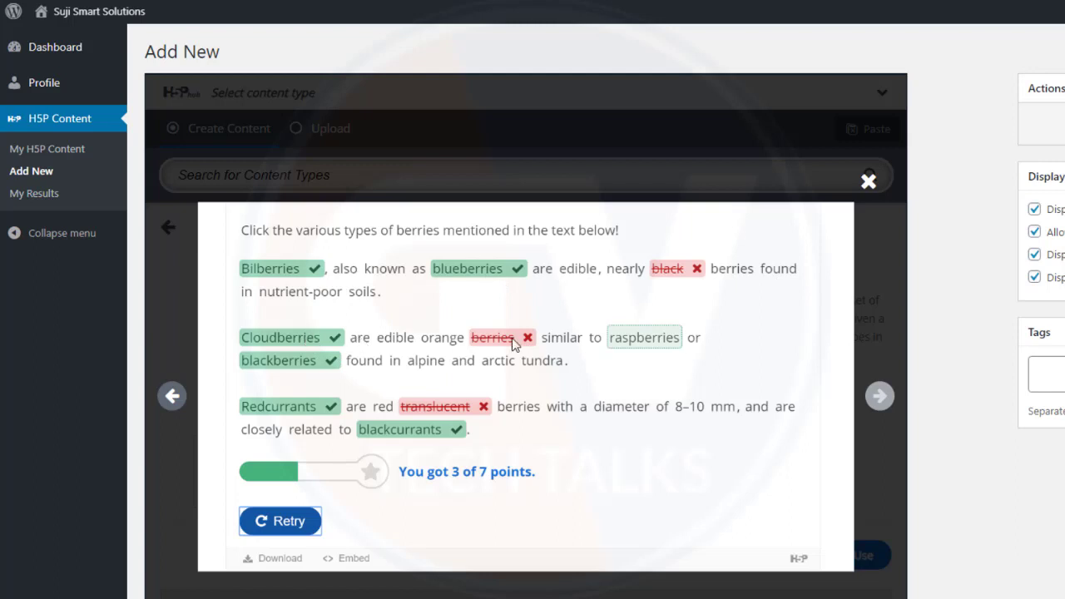
{"action": "left_click", "coordinate": [868, 181]}
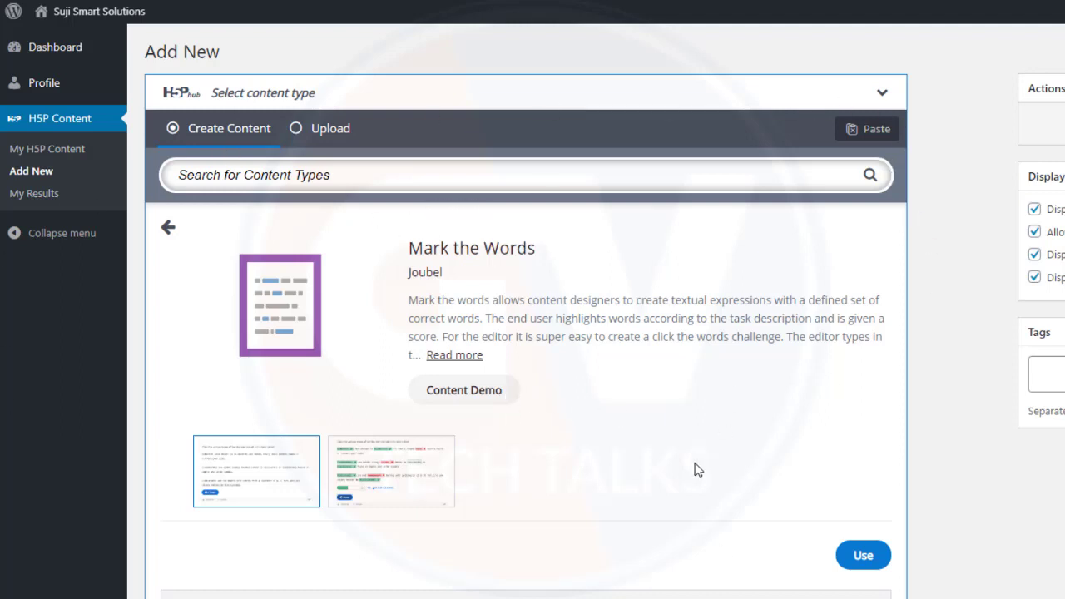
Create new content with the Mark the Words type and title it "Class5-English-Adjectives".
{"action": "left_click", "coordinate": [864, 555]}
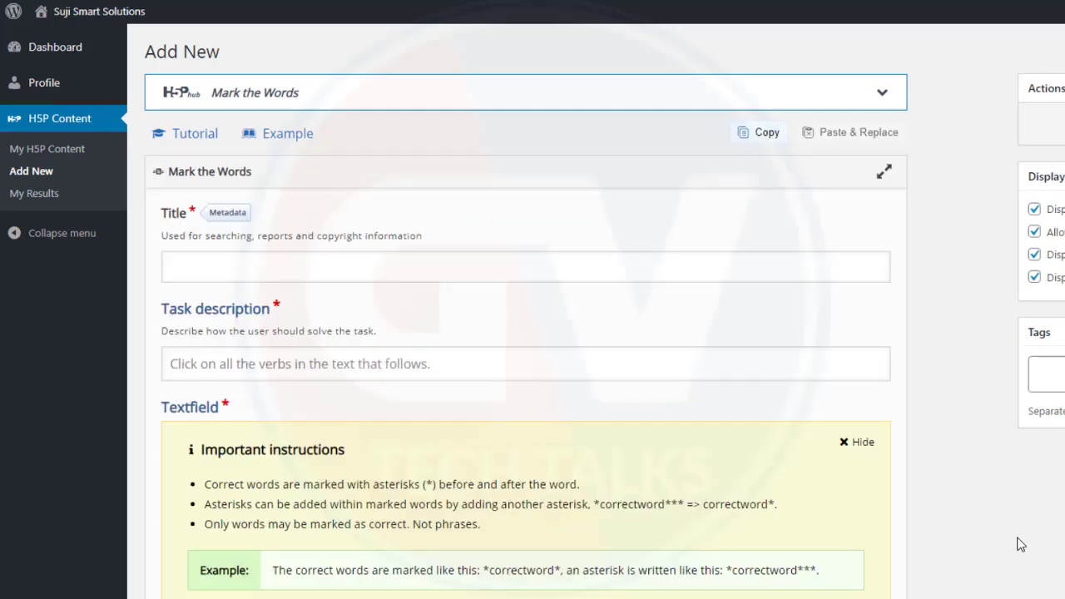
{"action": "double_click", "coordinate": [171, 213]}
{"action": "left_click", "coordinate": [169, 218]}
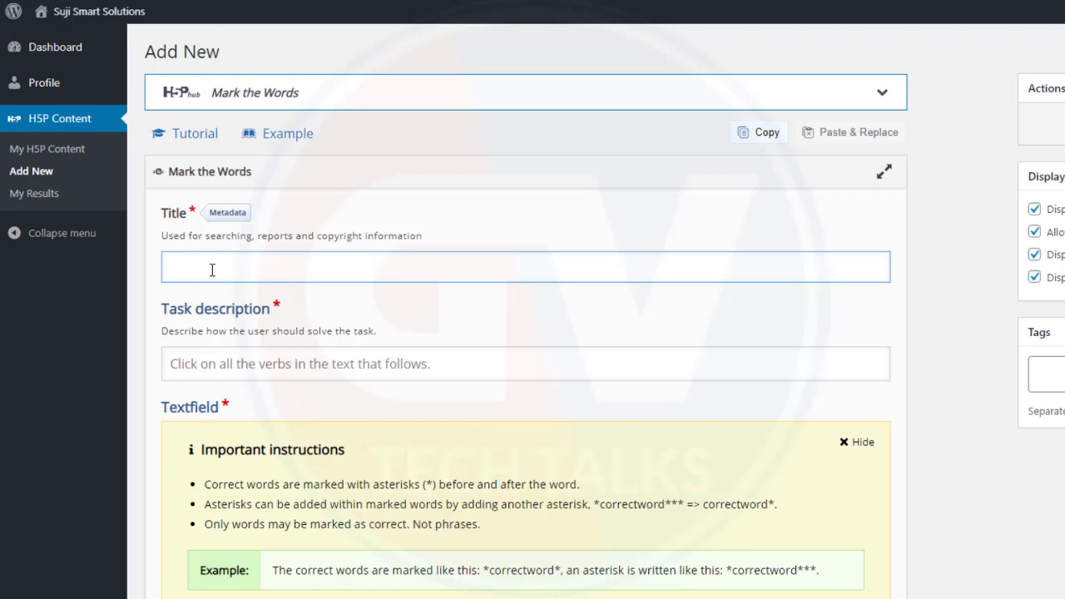
{"action": "triple_click", "coordinate": [210, 311]}
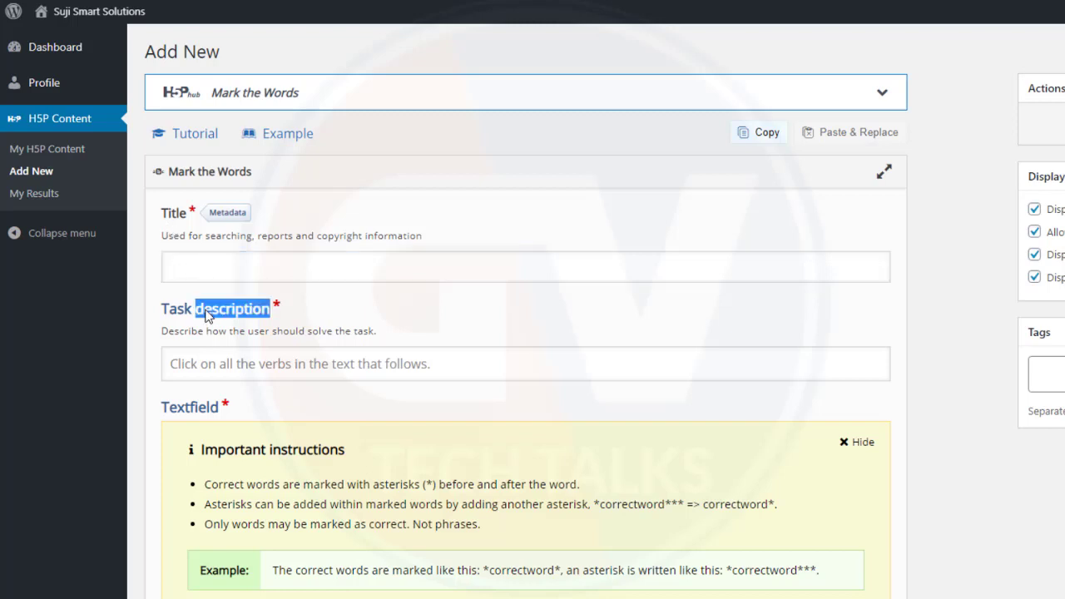
{"action": "left_click", "coordinate": [230, 373]}
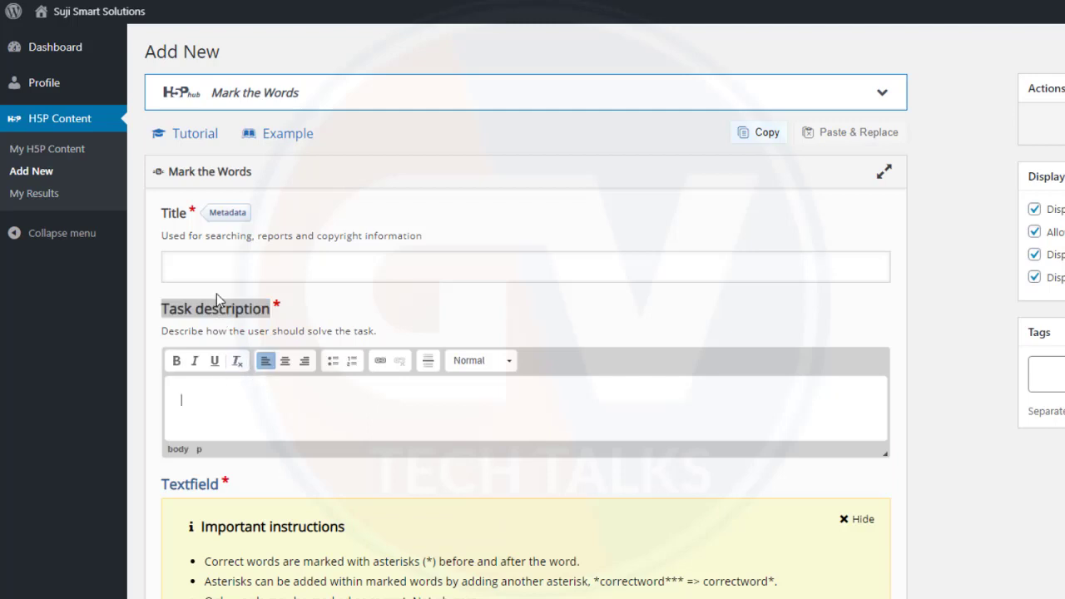
{"action": "left_click", "coordinate": [225, 267]}
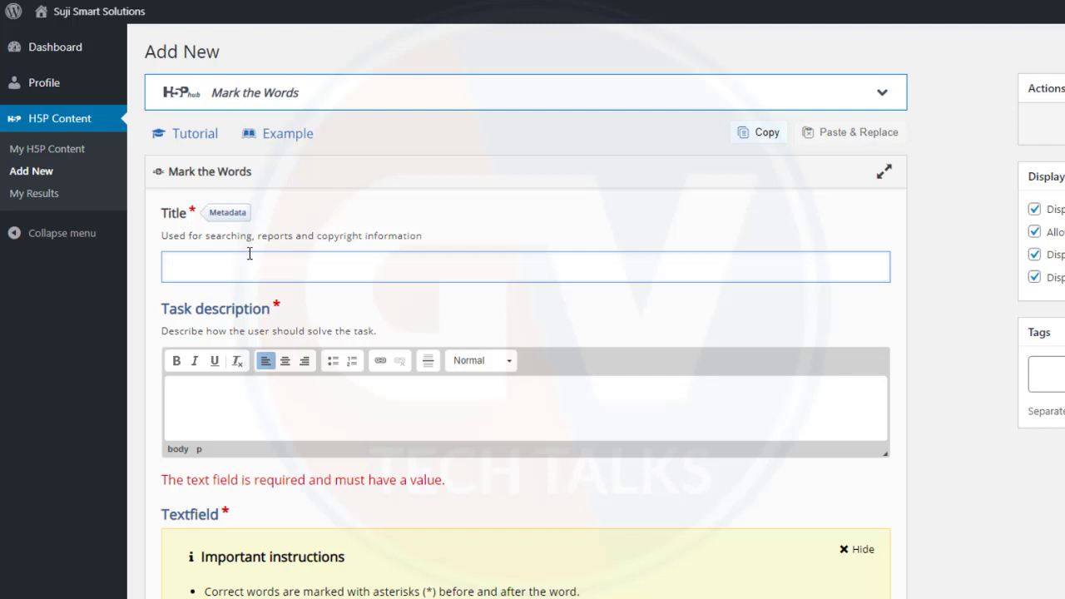
{"action": "type", "text": "Class5-English-Adjectiv"}
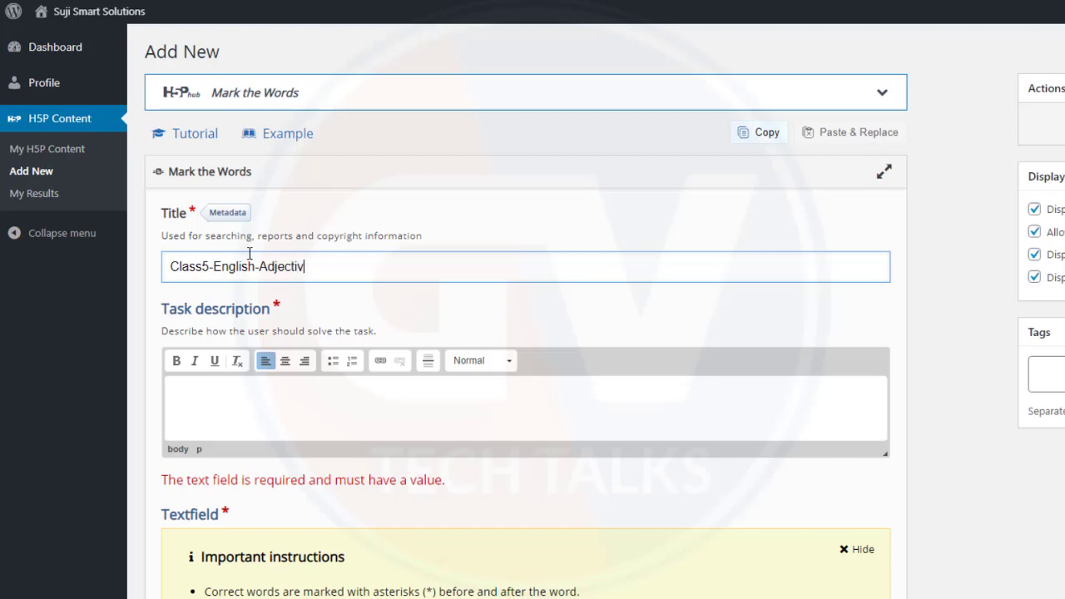
{"action": "type", "text": "es"}
Enter "Find Adjectives in the given sentences" as the task description.
{"action": "key", "text": "Tab"}
{"action": "type", "text": "Find"}
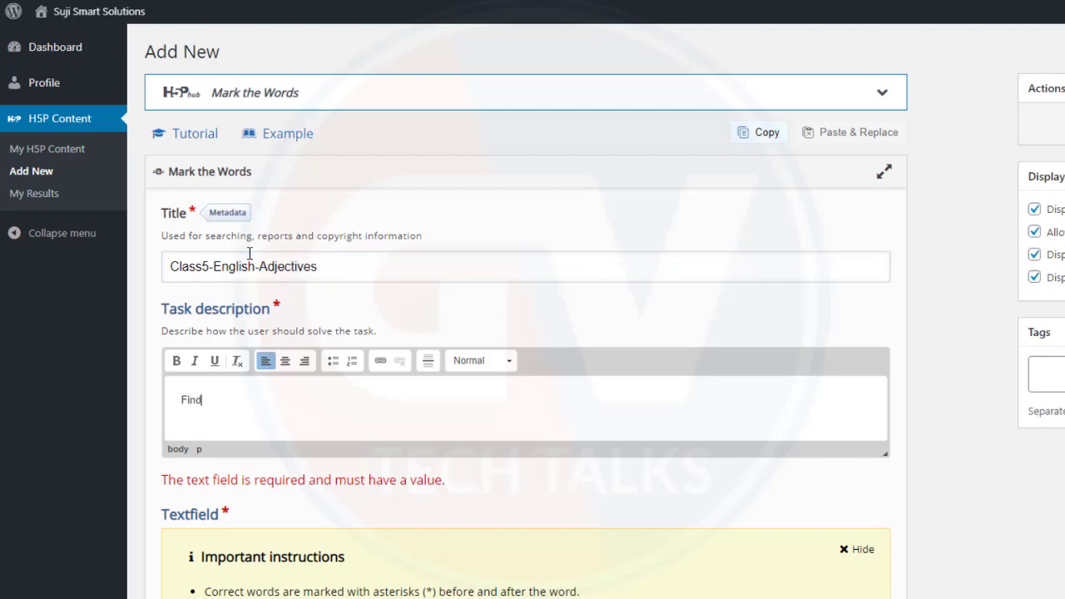
{"action": "type", "text": " Adjectives"}
{"action": "type", "text": "in the g"}
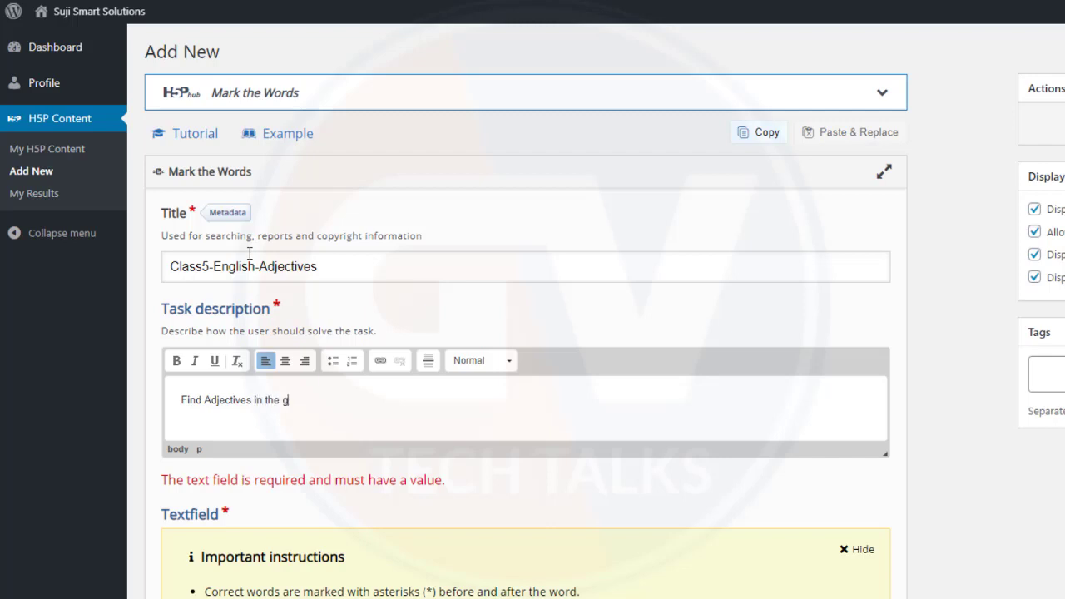
{"action": "type", "text": "iven sente"}
{"action": "key", "text": "BackSpace"}
{"action": "type", "text": "ten"}
{"action": "key", "text": "Tab"}
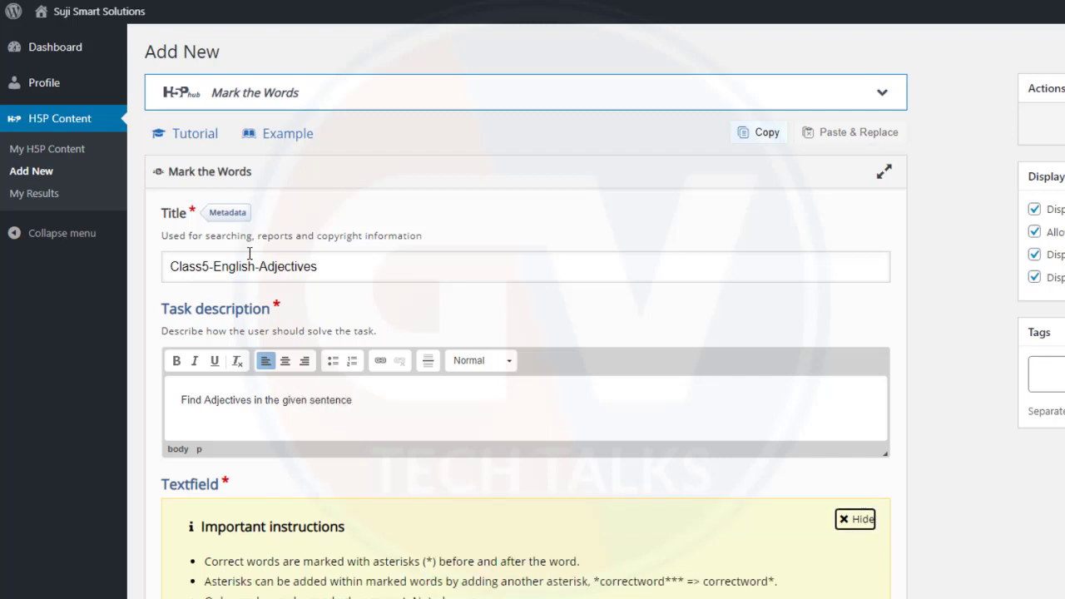
{"action": "scroll", "coordinate": [338, 364], "scroll_direction": "down", "scroll_amount": 2}
{"action": "left_click", "coordinate": [376, 254]}
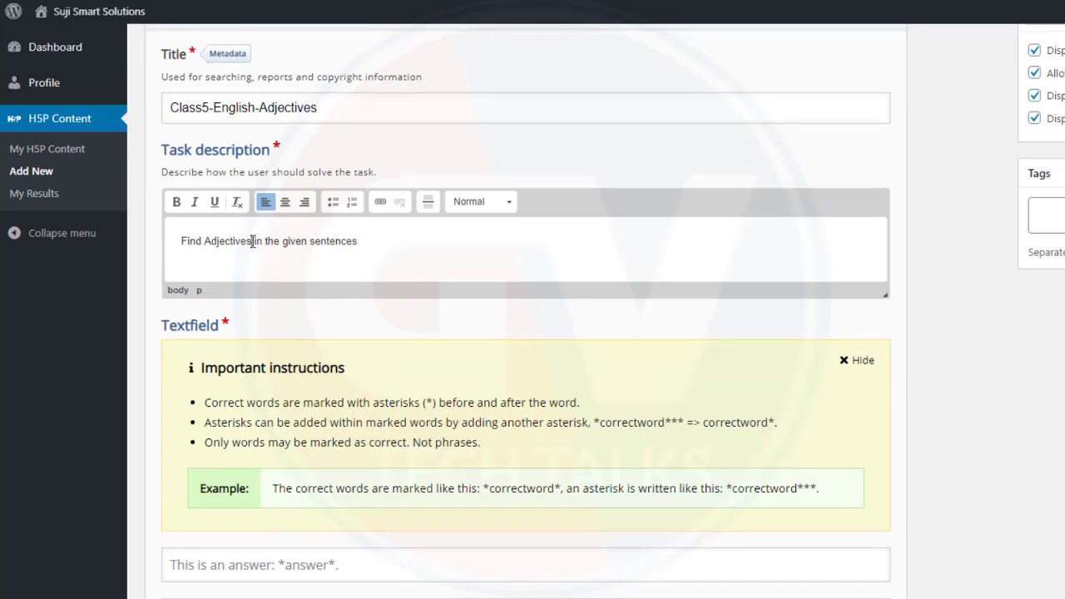
Try to paste the copied text into the exercise's Textfield.
{"action": "scroll", "coordinate": [337, 545], "scroll_direction": "down", "scroll_amount": 2}
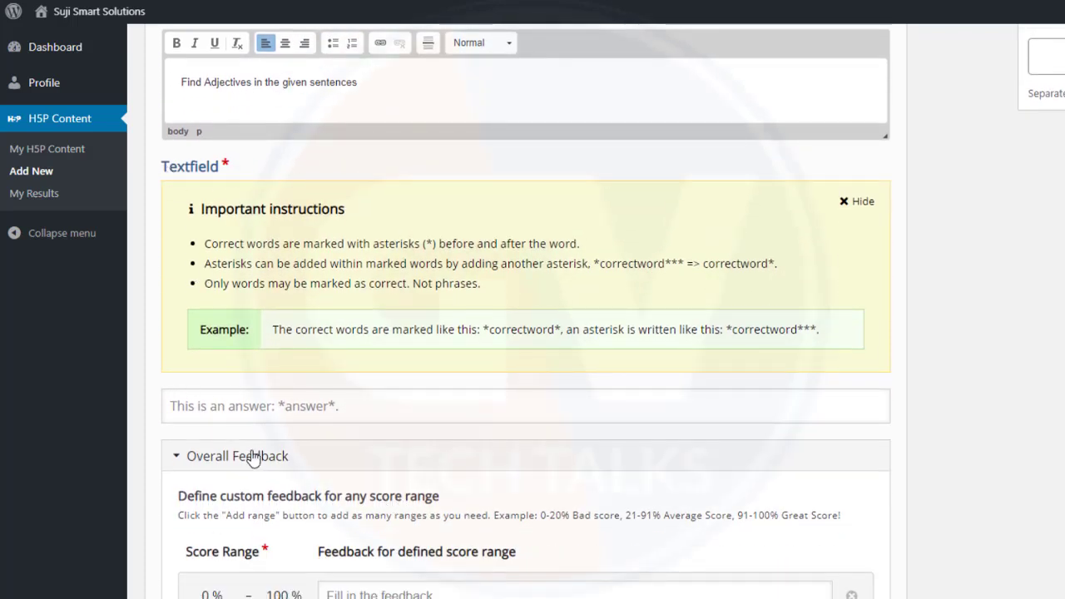
{"action": "left_click", "coordinate": [250, 406]}
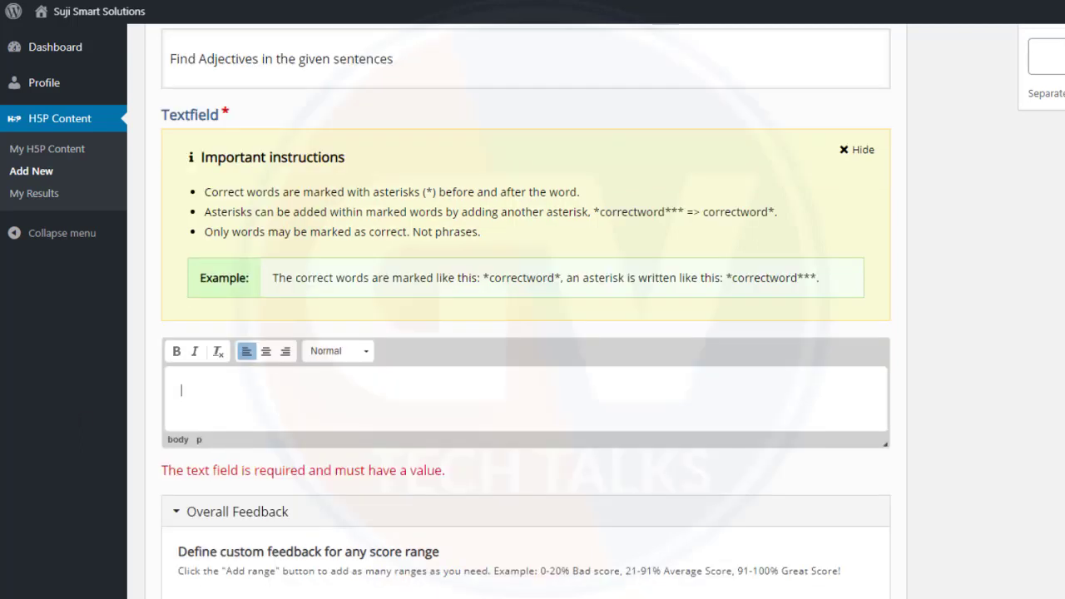
{"action": "right_click", "coordinate": [321, 396]}
{"action": "left_click", "coordinate": [341, 407]}
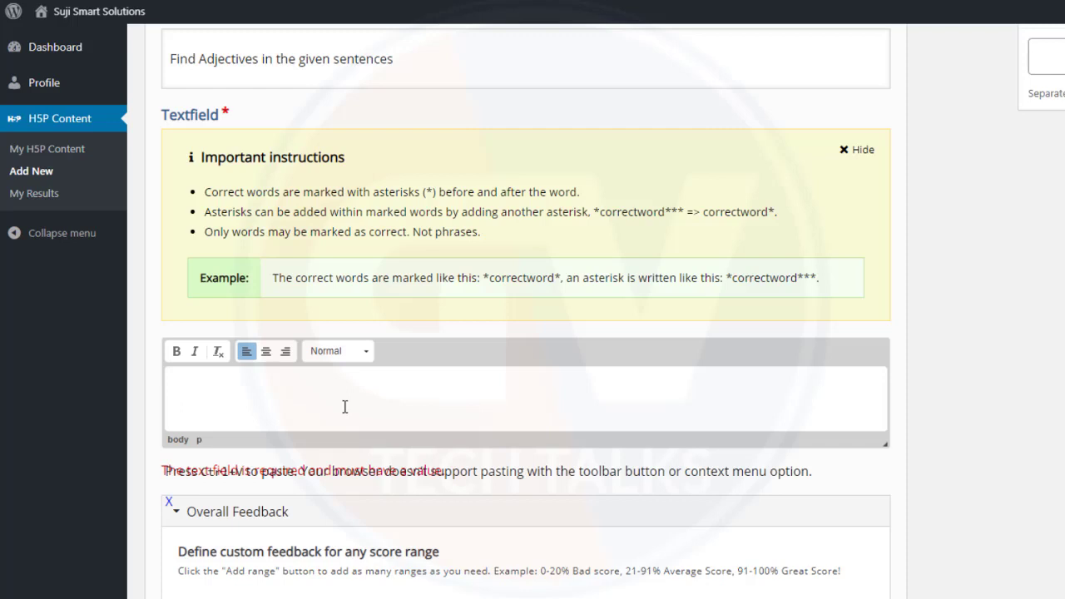
{"action": "scroll", "coordinate": [348, 405], "scroll_direction": "down", "scroll_amount": 2}
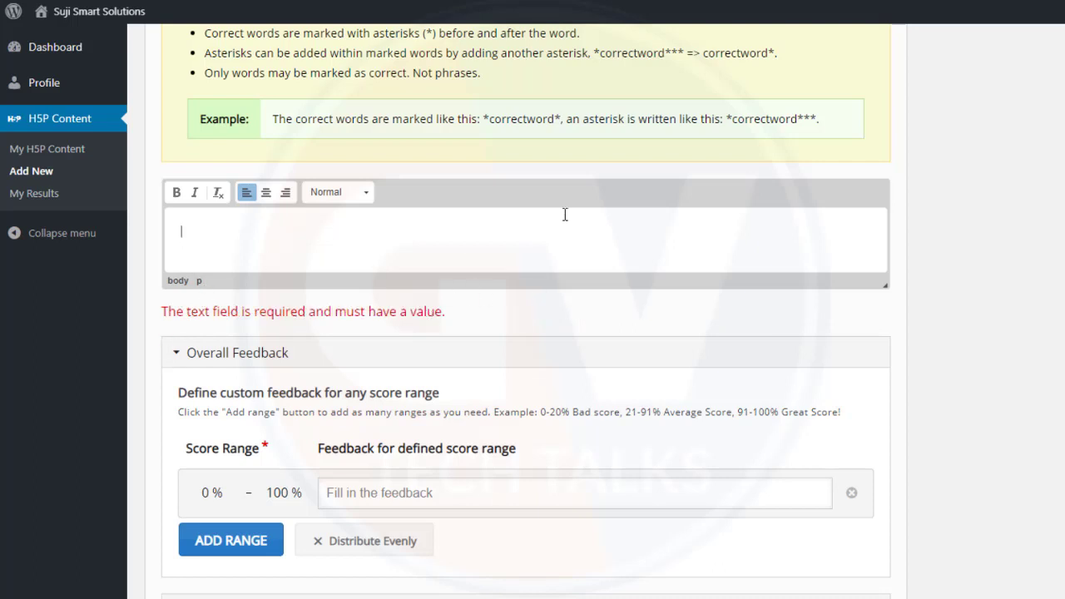
Copy the sentence "They live in a beautiful house." from the Notepad notes into the exercise's Textfield in the browser.
{"action": "mouse_move", "coordinate": [534, 592]}
{"action": "left_click", "coordinate": [534, 553]}
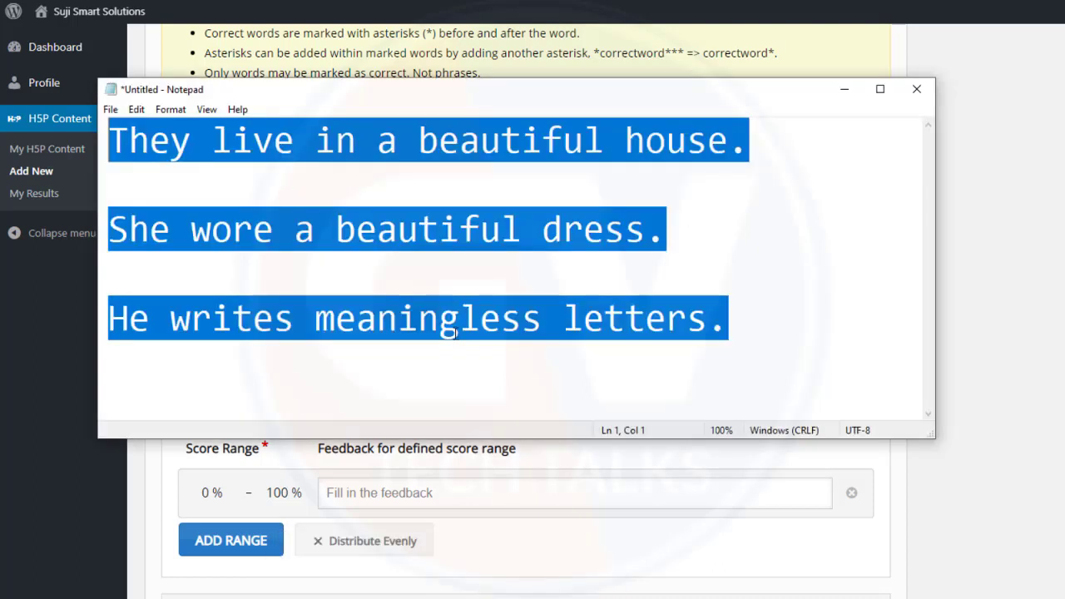
{"action": "left_click", "coordinate": [376, 227]}
{"action": "left_click_drag", "start_coordinate": [753, 154], "coordinate": [729, 150]}
{"action": "left_click_drag", "start_coordinate": [353, 152], "coordinate": [101, 141]}
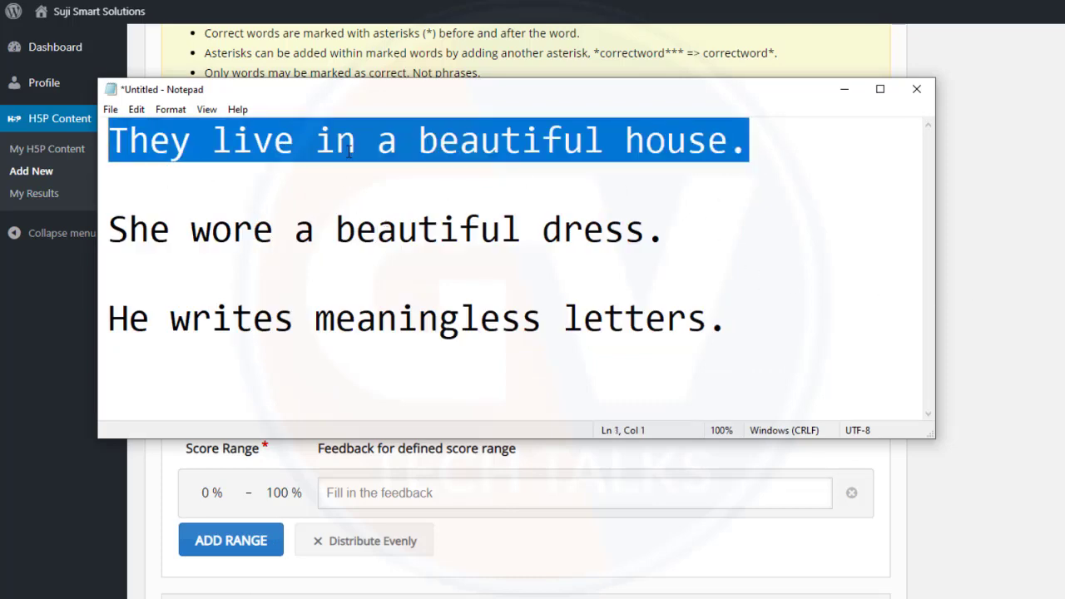
{"action": "key", "text": "ctrl+c"}
{"action": "key", "text": "alt+Tab"}
{"action": "left_click", "coordinate": [327, 223]}
{"action": "key", "text": "ctrl+v"}
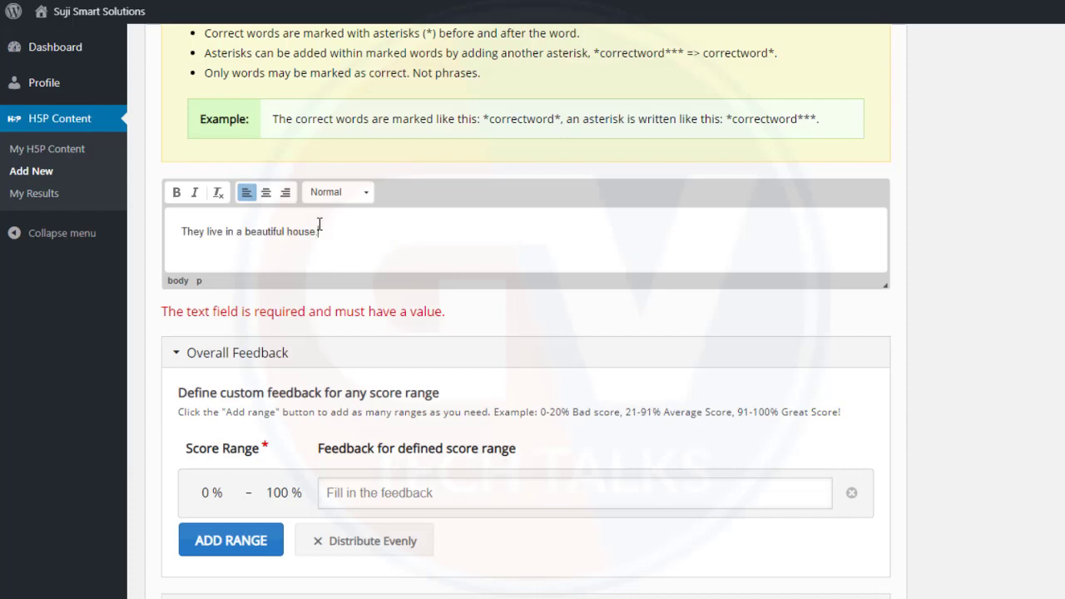
Insert an asterisk before "beautiful" in the Textfield sentence and place the cursor right after the word.
{"action": "key", "text": "ctrl+plus"}
{"action": "key", "text": "ctrl+plus"}
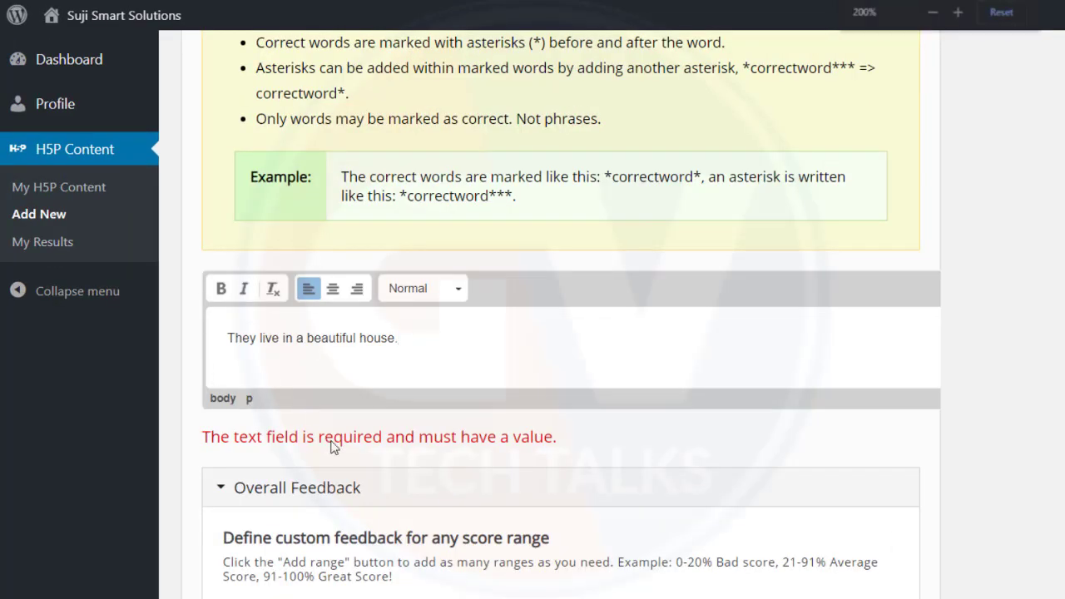
{"action": "key", "text": "ctrl+plus"}
{"action": "key", "text": "ctrl+plus"}
{"action": "key", "text": "ctrl+plus"}
{"action": "scroll", "coordinate": [283, 500], "scroll_direction": "down", "scroll_amount": 3}
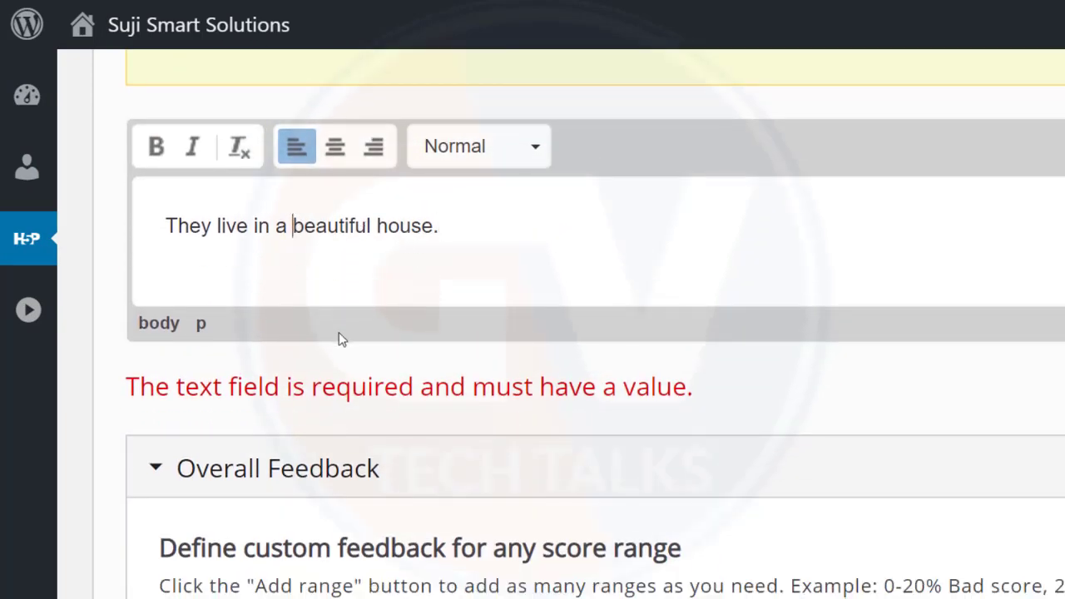
{"action": "type", "text": "*"}
{"action": "left_click", "coordinate": [381, 228]}
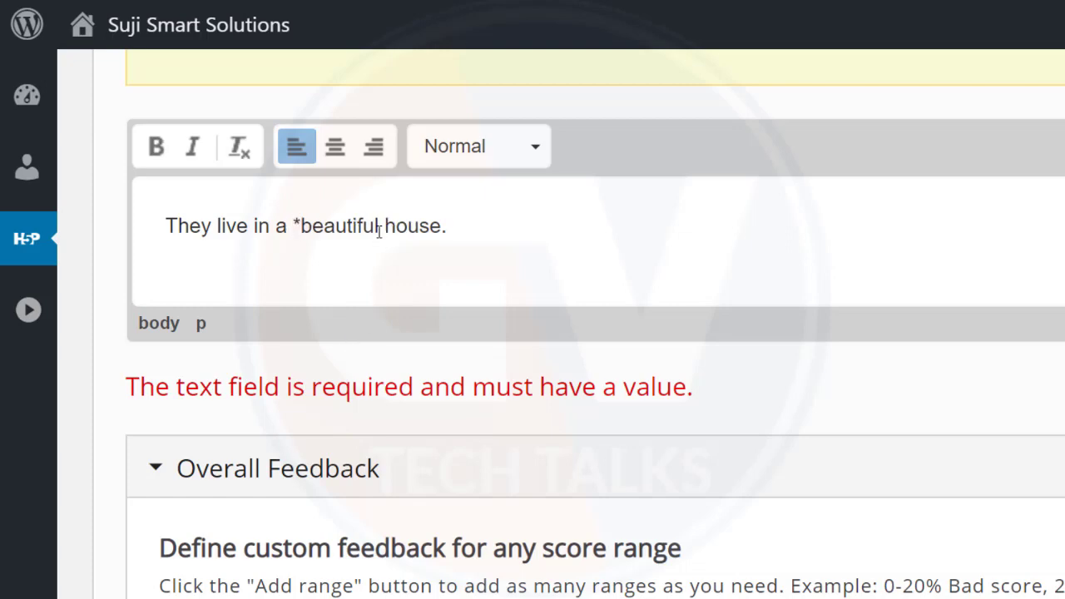
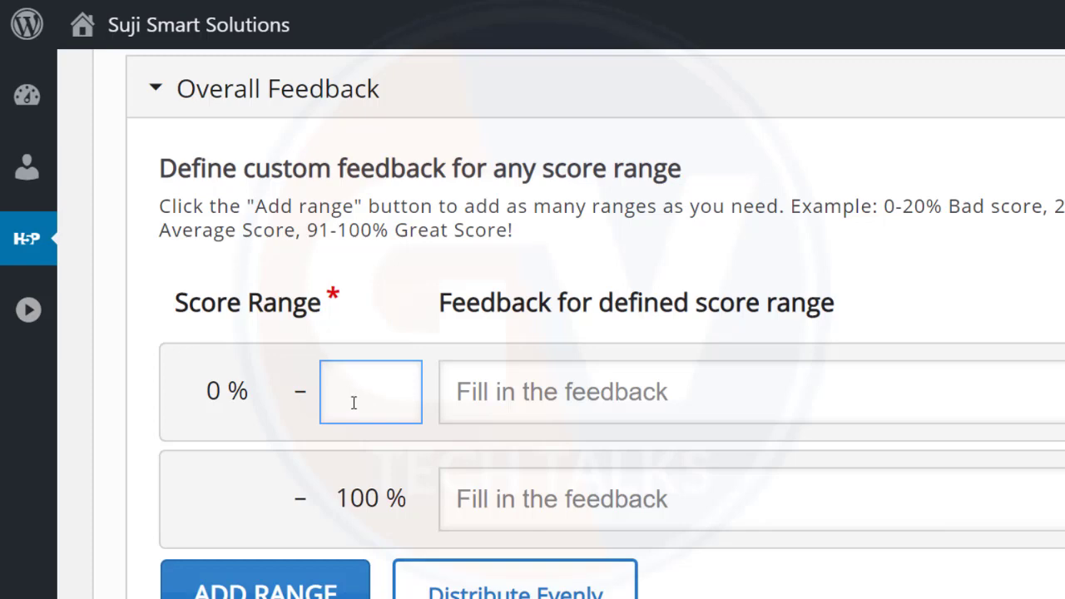
Set the upper limit of the first overall feedback score range to 40 %.
{"action": "type", "text": "30"}
{"action": "left_click_drag", "start_coordinate": [393, 403], "coordinate": [341, 388]}
{"action": "type", "text": "40"}
{"action": "left_click", "coordinate": [577, 390]}
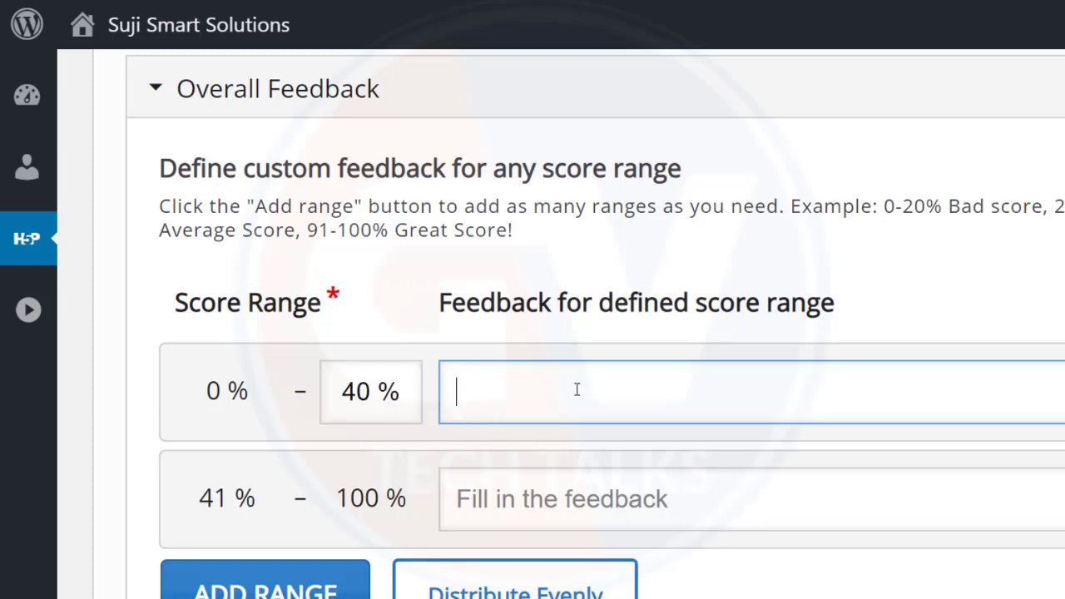
Add a third feedback score range and set the second range's upper limit to 80 %.
{"action": "left_click", "coordinate": [503, 505]}
{"action": "left_click", "coordinate": [238, 591]}
{"action": "left_click", "coordinate": [385, 492]}
{"action": "type", "text": "80"}
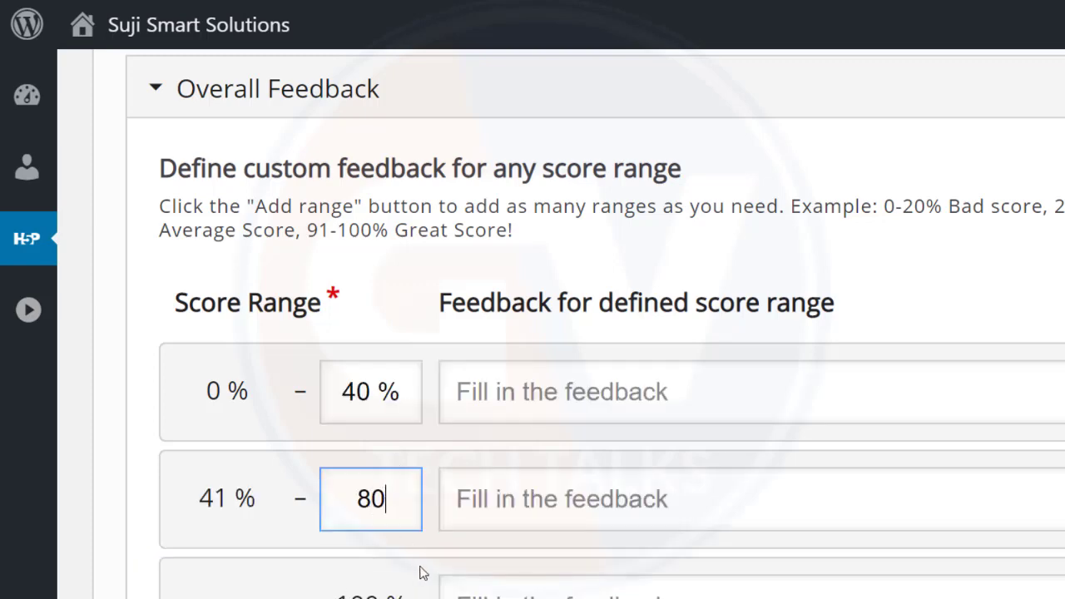
{"action": "left_click", "coordinate": [454, 594]}
{"action": "scroll", "coordinate": [425, 589], "scroll_direction": "down", "scroll_amount": 1}
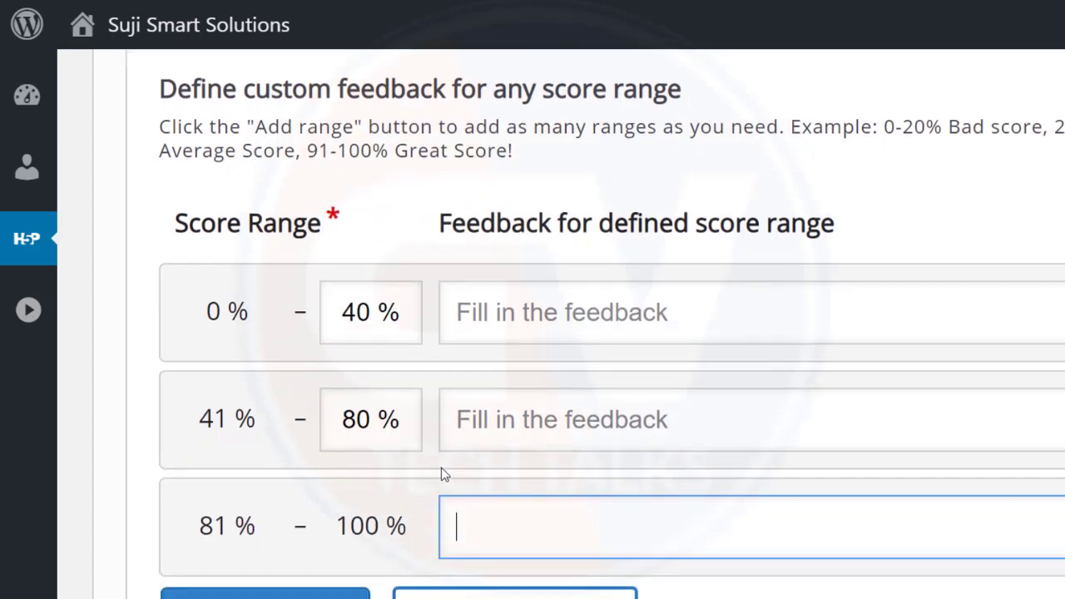
Enter "Oh nice try" as the feedback for the 0–40 % score range.
{"action": "left_click", "coordinate": [527, 328]}
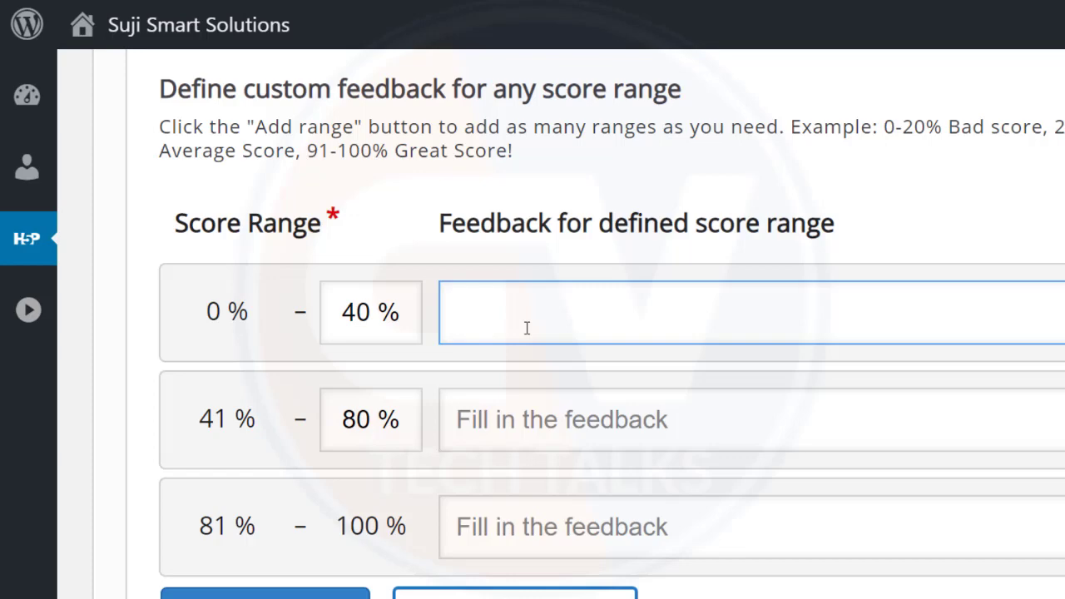
{"action": "key", "text": "super+space"}
{"action": "key", "text": "super+space"}
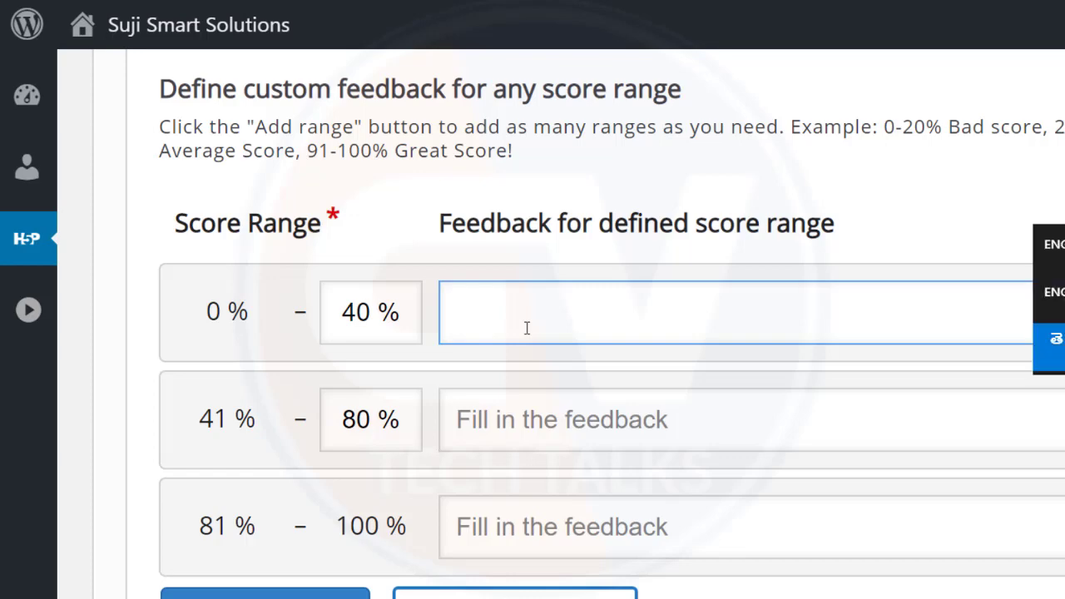
{"action": "type", "text": "Oh"}
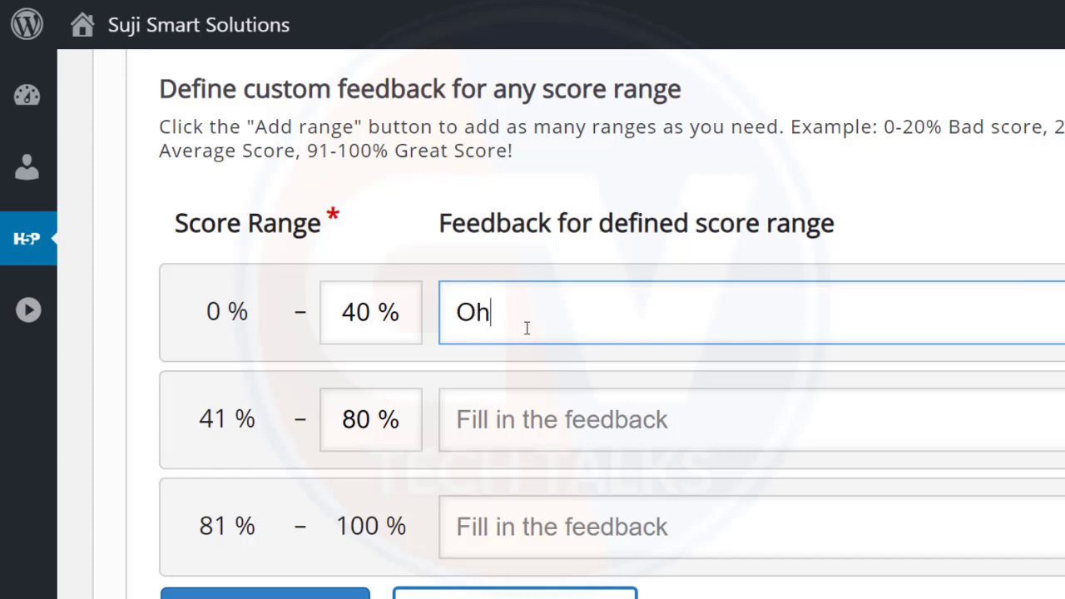
{"action": "type", "text": " nice try"}
Enter "Good" as the feedback for the 41–80 % range and "Excellent" for the 81–100 % range.
{"action": "key", "text": "Tab"}
{"action": "key", "text": "Tab"}
{"action": "type", "text": "Good"}
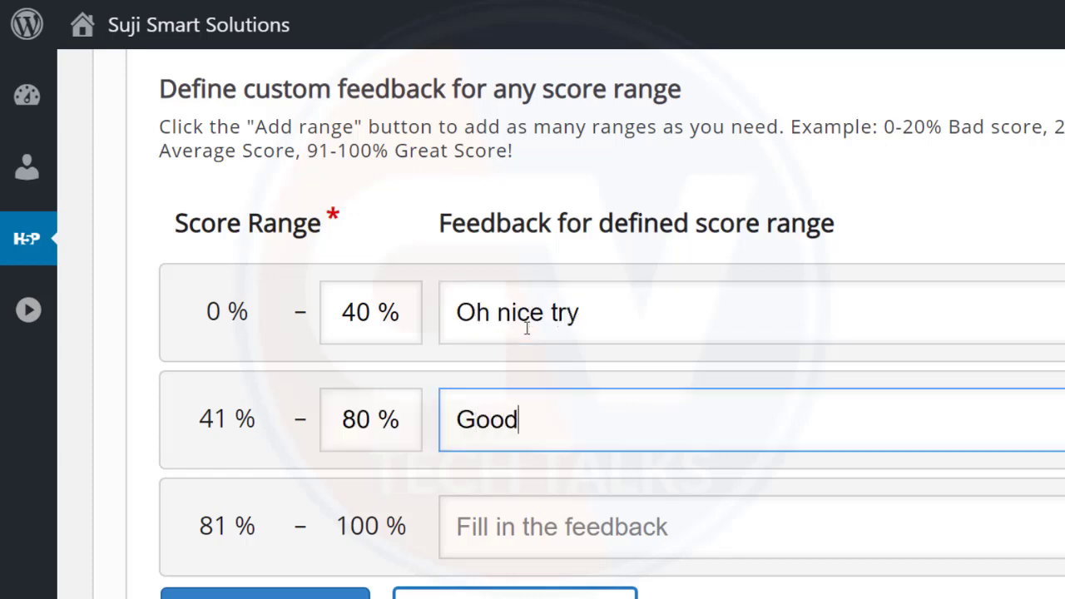
{"action": "key", "text": "Tab"}
{"action": "type", "text": "Ed"}
{"action": "key", "text": "BackSpace"}
{"action": "type", "text": "xcellent"}
{"action": "key", "text": "Tab"}
{"action": "scroll", "coordinate": [183, 287], "scroll_direction": "down", "scroll_amount": 3}
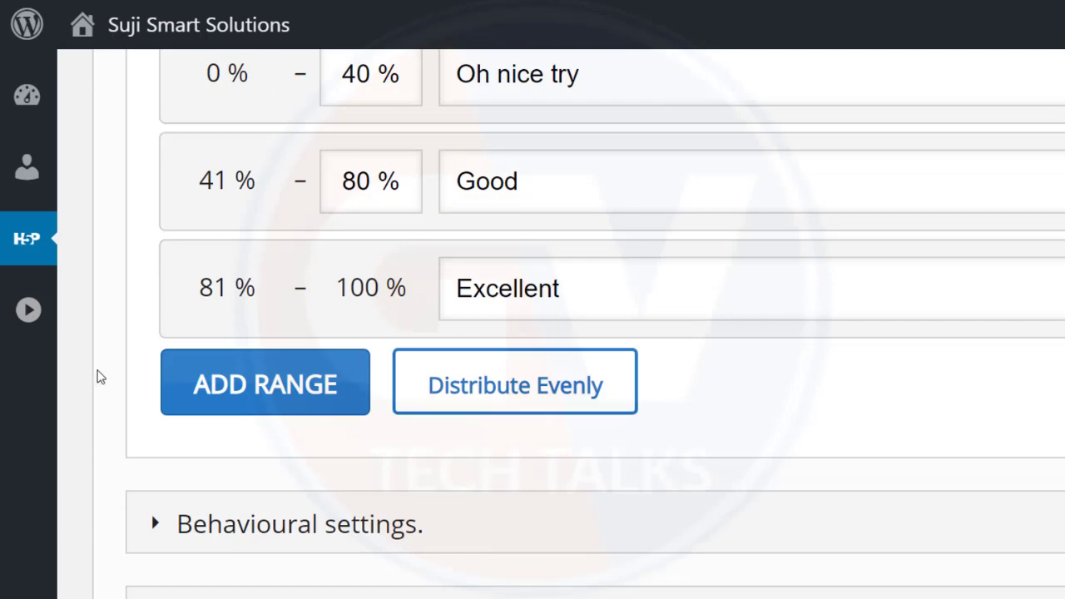
Expand the behavioural settings and review the retry, show solution and score points options.
{"action": "scroll", "coordinate": [160, 503], "scroll_direction": "down", "scroll_amount": 2}
{"action": "scroll", "coordinate": [145, 424], "scroll_direction": "down", "scroll_amount": 1}
{"action": "left_click", "coordinate": [152, 285]}
{"action": "scroll", "coordinate": [158, 278], "scroll_direction": "down", "scroll_amount": 2}
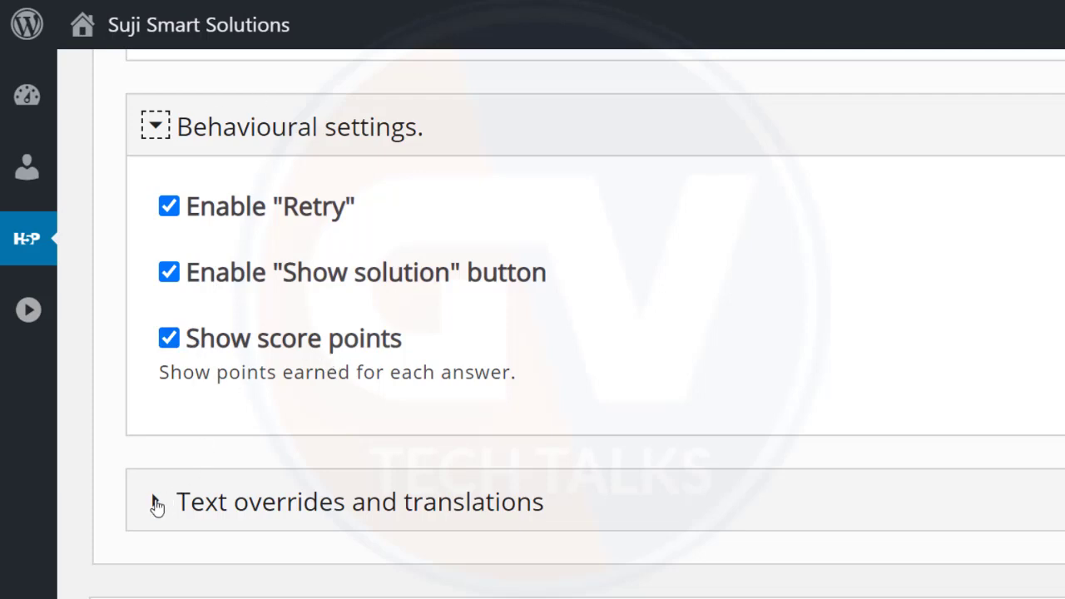
Expand the text overrides and translations and examine the Mark the Words button labels, answer texts and assistive technology labels.
{"action": "left_click", "coordinate": [158, 500]}
{"action": "scroll", "coordinate": [441, 434], "scroll_direction": "down", "scroll_amount": 1}
{"action": "scroll", "coordinate": [441, 434], "scroll_direction": "down", "scroll_amount": 5}
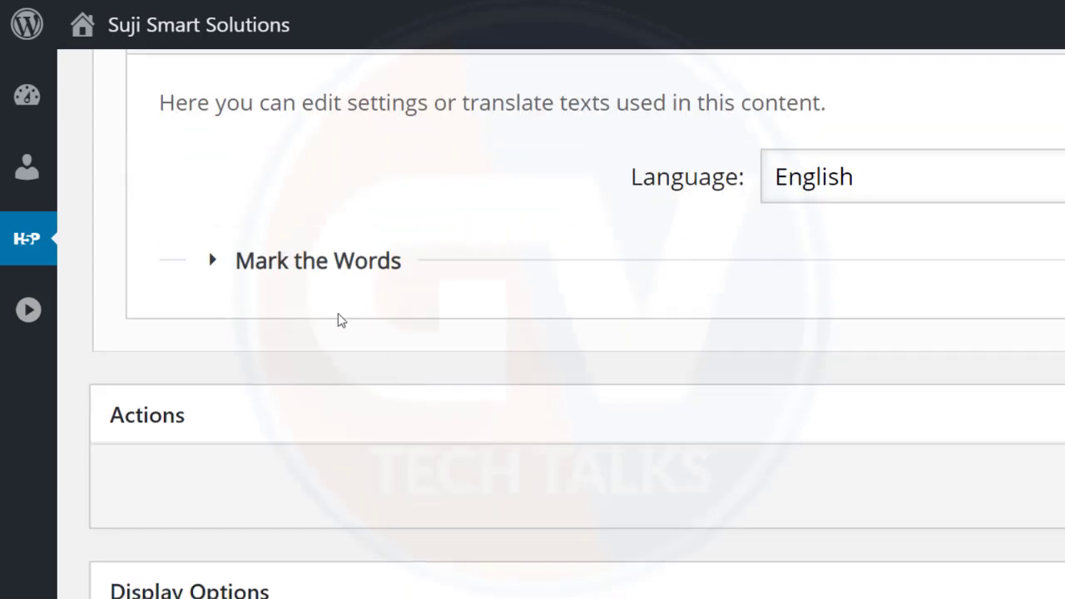
{"action": "left_click", "coordinate": [211, 257]}
{"action": "scroll", "coordinate": [307, 269], "scroll_direction": "down", "scroll_amount": 2}
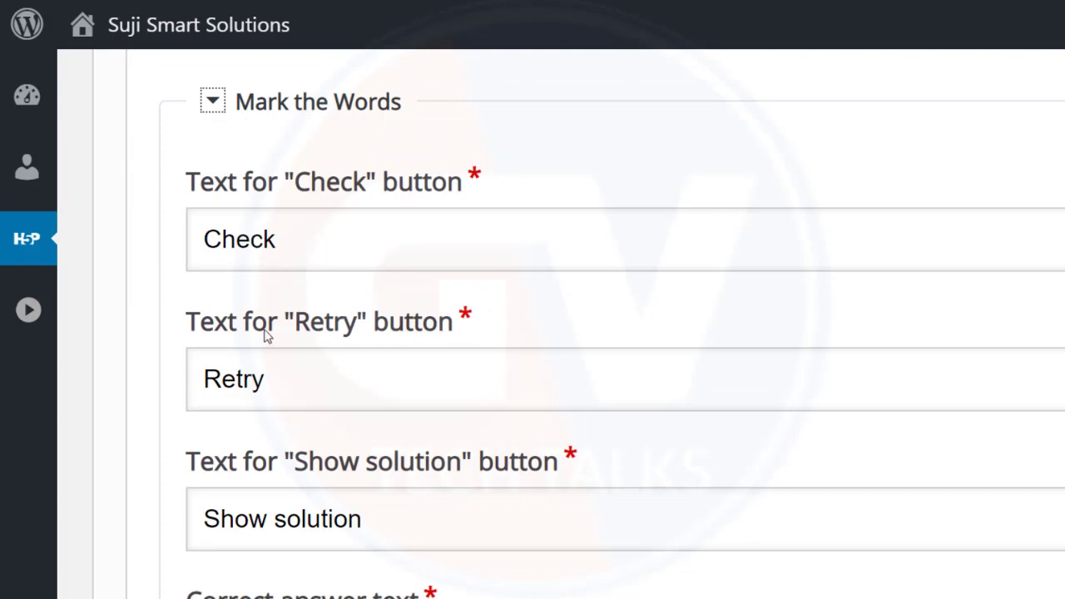
{"action": "scroll", "coordinate": [251, 385], "scroll_direction": "down", "scroll_amount": 2}
{"action": "scroll", "coordinate": [325, 374], "scroll_direction": "down", "scroll_amount": 3}
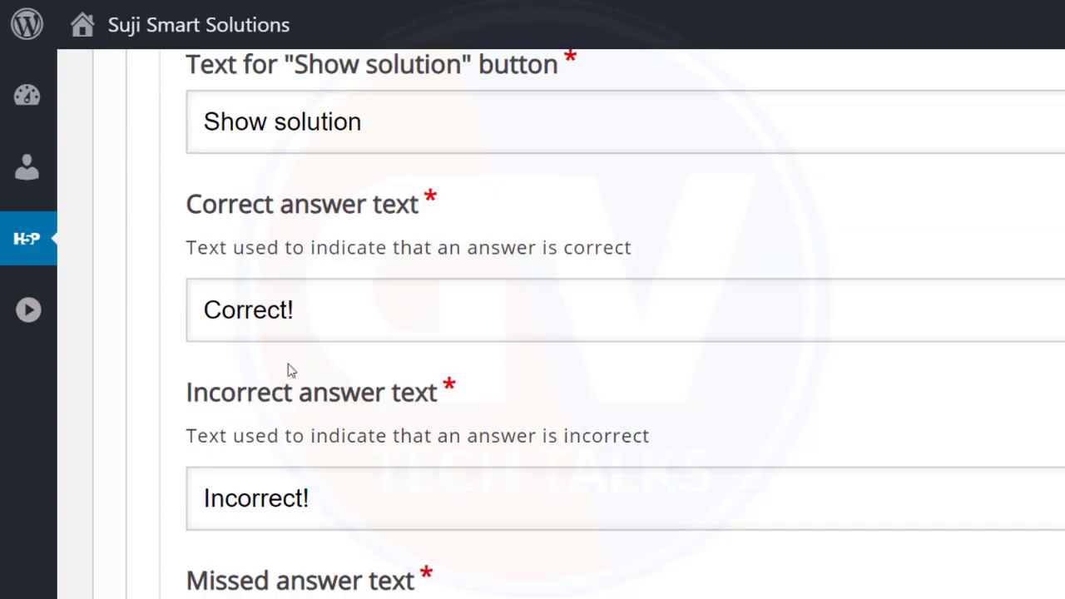
{"action": "scroll", "coordinate": [268, 406], "scroll_direction": "down", "scroll_amount": 15}
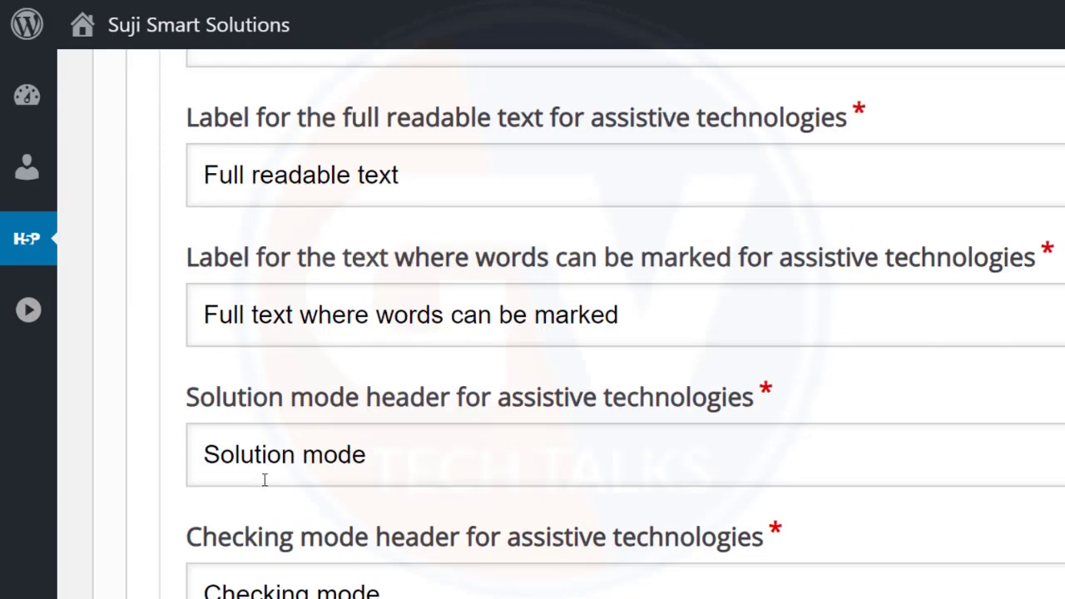
{"action": "scroll", "coordinate": [257, 481], "scroll_direction": "down", "scroll_amount": 3}
{"action": "scroll", "coordinate": [637, 409], "scroll_direction": "up", "scroll_amount": 4}
{"action": "scroll", "coordinate": [606, 408], "scroll_direction": "down", "scroll_amount": 5}
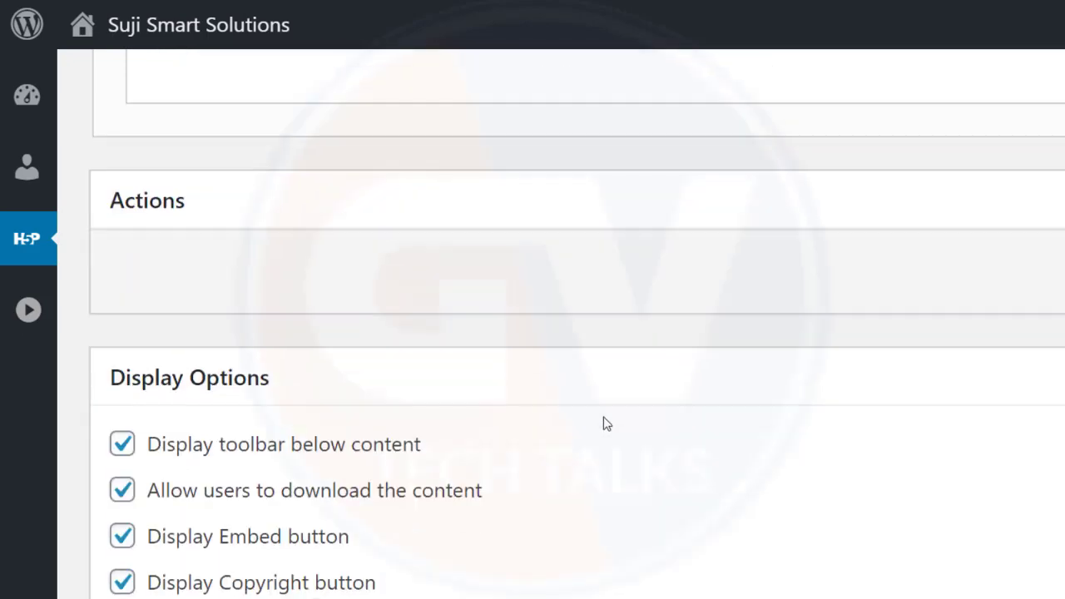
Turn off the display toolbar below the content and create the exercise.
{"action": "scroll", "coordinate": [605, 423], "scroll_direction": "down", "scroll_amount": 1}
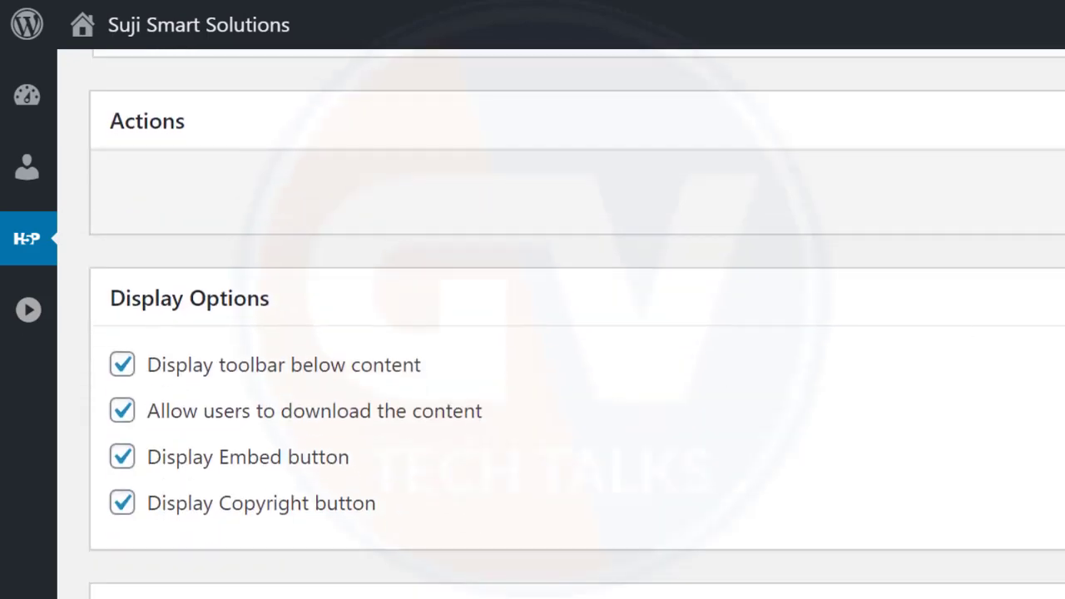
{"action": "left_click", "coordinate": [123, 365]}
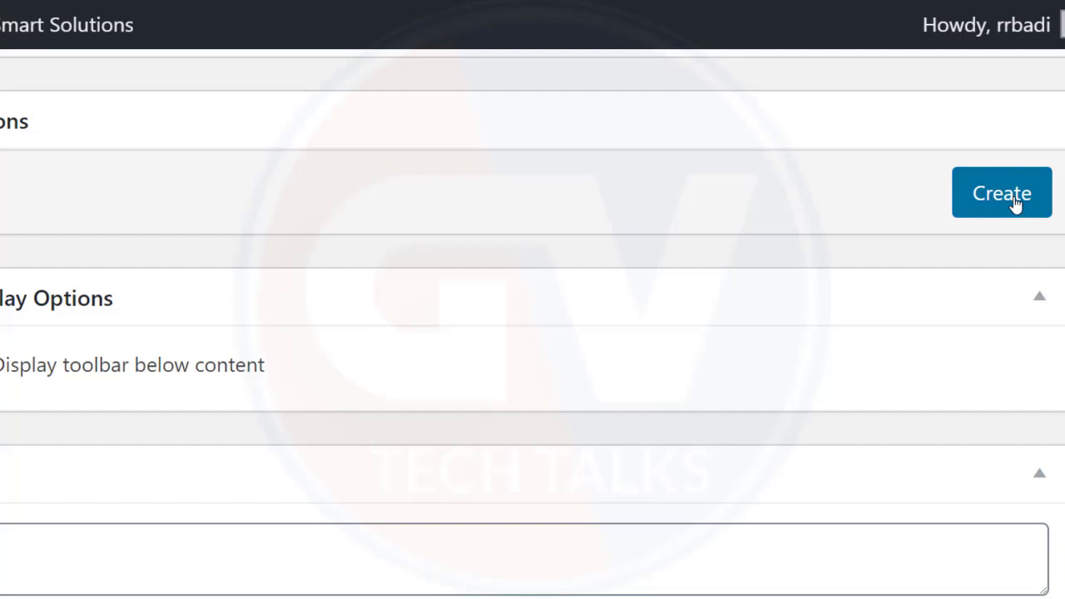
{"action": "left_click", "coordinate": [1015, 204]}
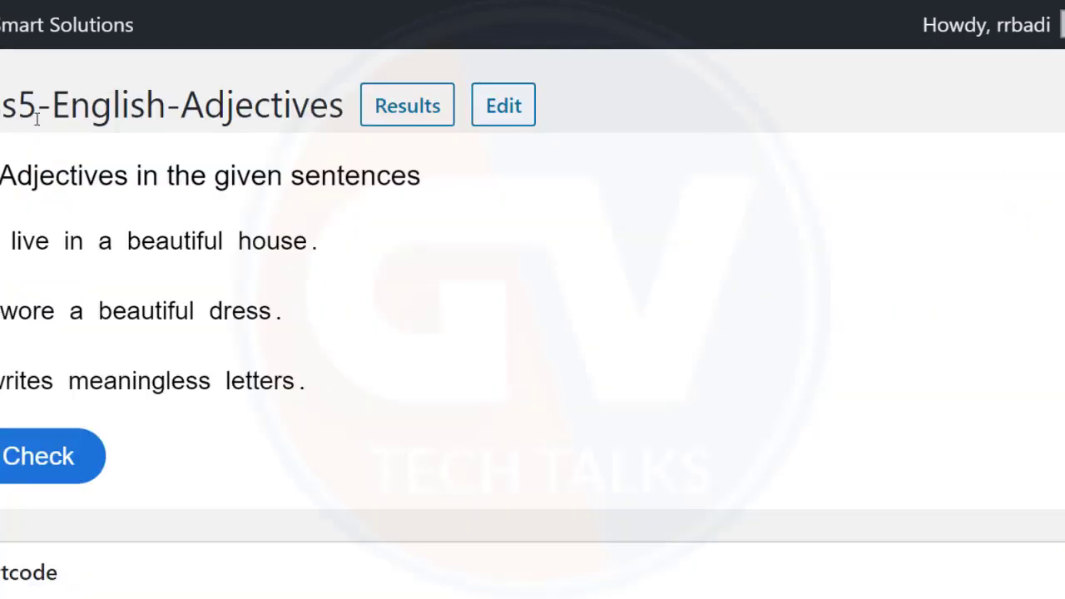
Examine the title and task description of the created exercise.
{"action": "left_click_drag", "start_coordinate": [0, 105], "coordinate": [310, 108]}
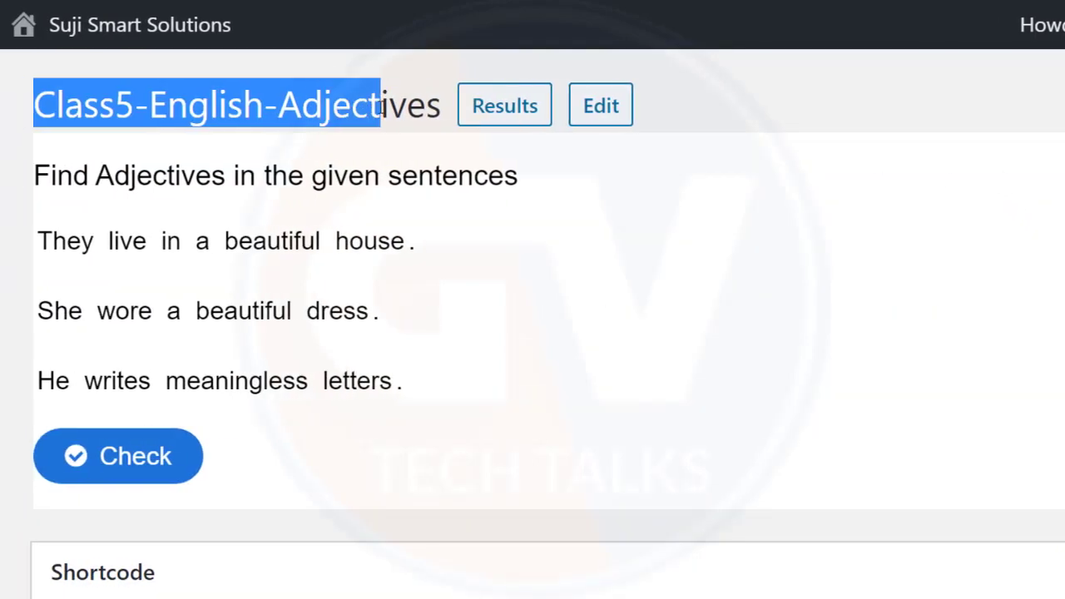
{"action": "left_click", "coordinate": [196, 112]}
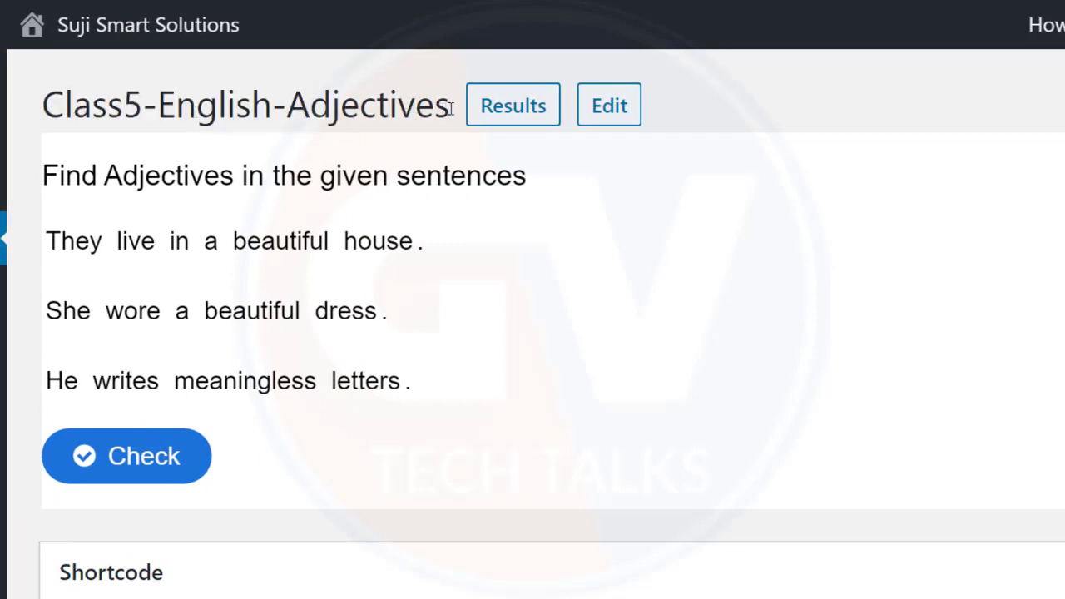
{"action": "left_click_drag", "start_coordinate": [48, 174], "coordinate": [533, 200]}
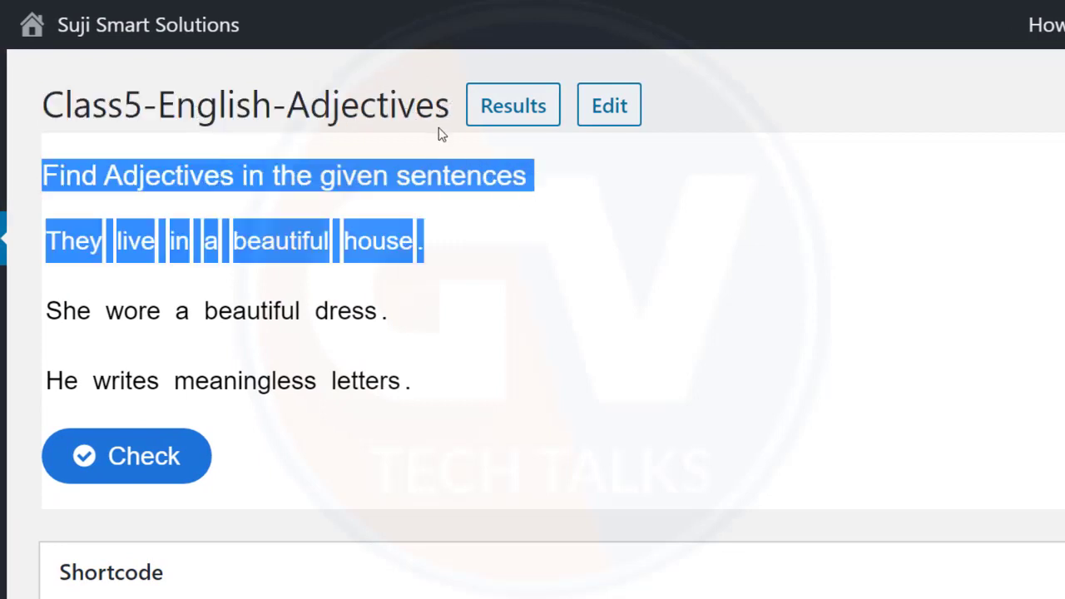
{"action": "mouse_move", "coordinate": [443, 108]}
{"action": "left_mouse_down"}
{"action": "mouse_move", "coordinate": [45, 108]}
{"action": "mouse_move", "coordinate": [439, 108]}
{"action": "left_mouse_up"}
{"action": "left_click", "coordinate": [91, 166]}
{"action": "left_click_drag", "start_coordinate": [44, 175], "coordinate": [536, 178]}
{"action": "left_click", "coordinate": [471, 183]}
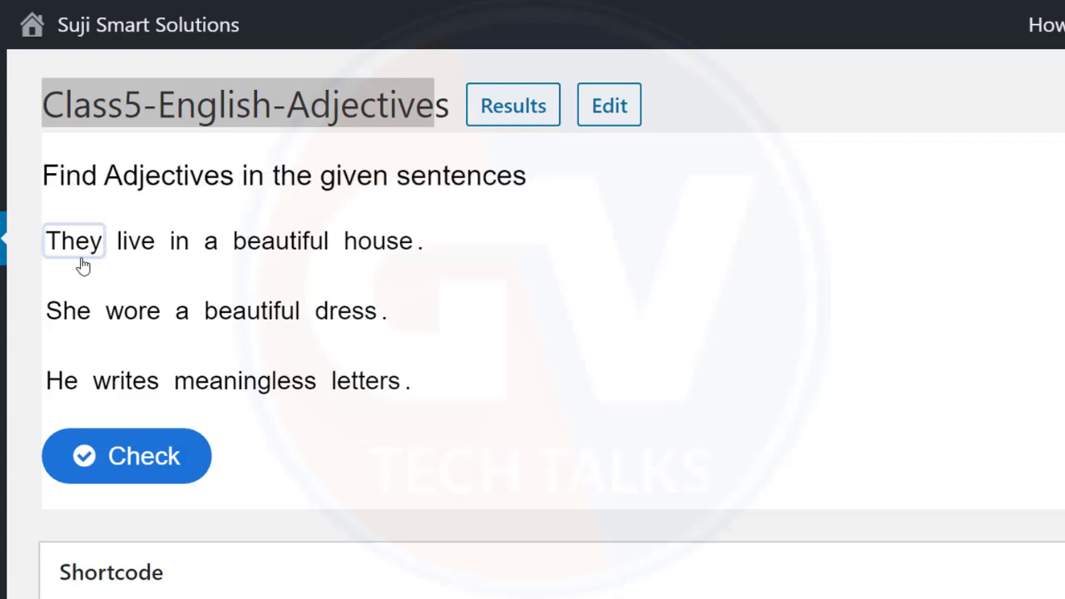
Test the exercise by marking "beautiful" (house), "wore" and "meaningless", check the answers and show the solution.
{"action": "left_click", "coordinate": [281, 240]}
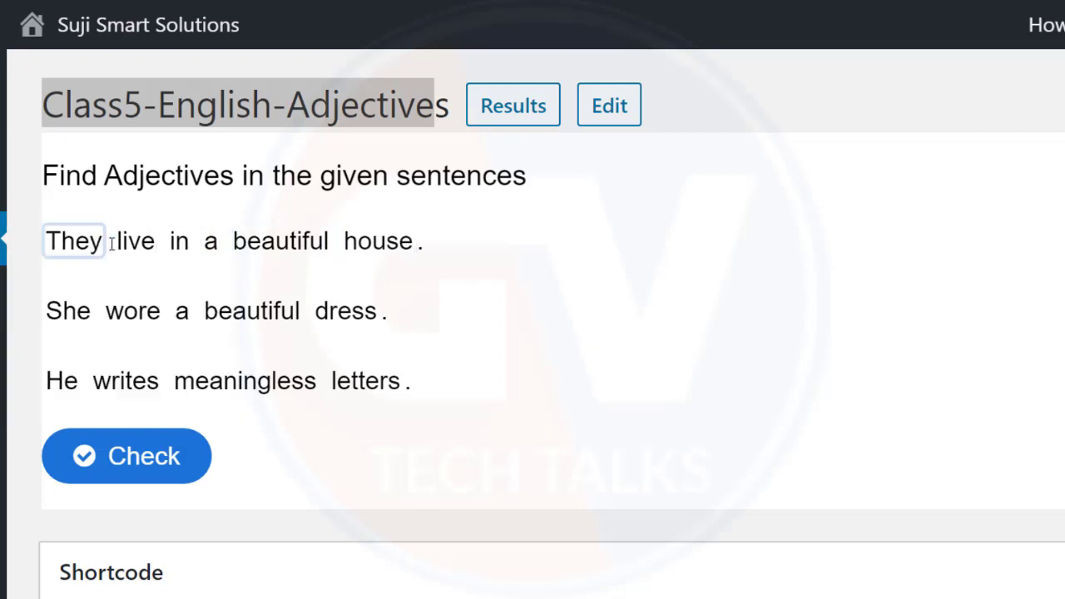
{"action": "left_click", "coordinate": [287, 246]}
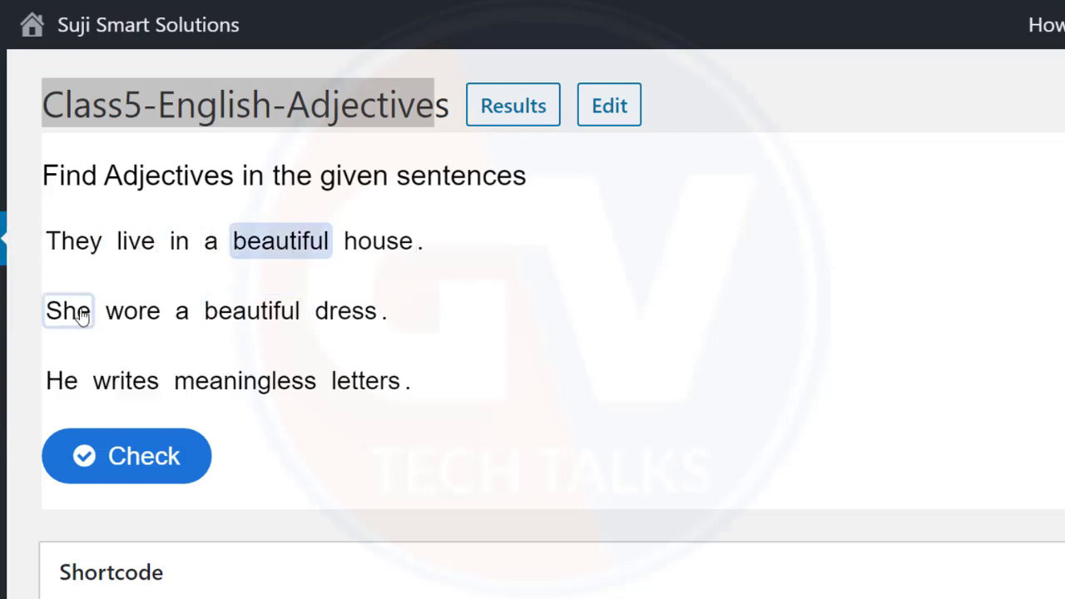
{"action": "left_click", "coordinate": [133, 314]}
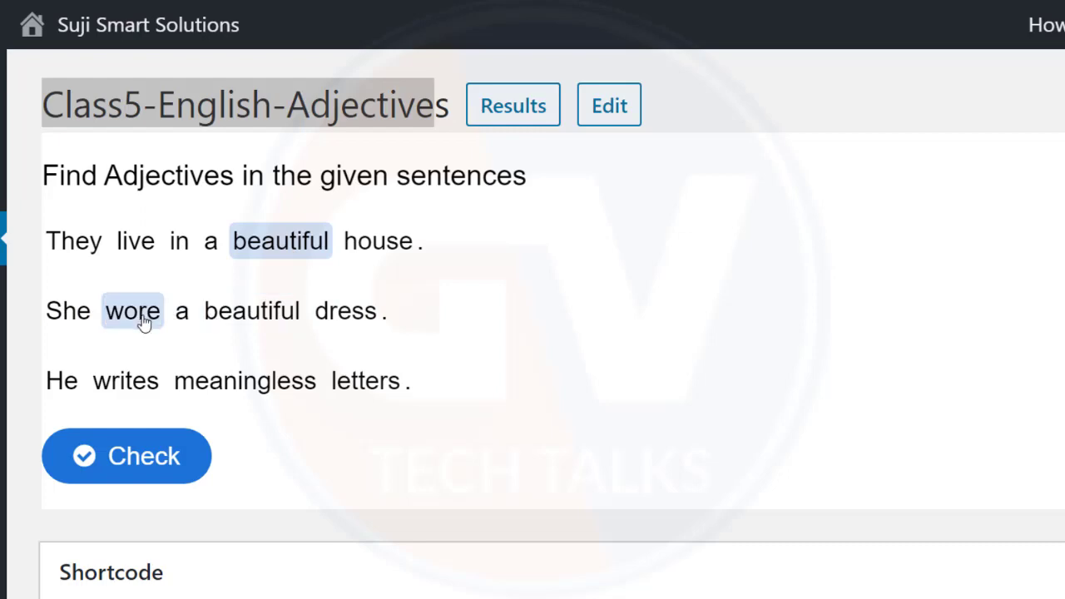
{"action": "left_click", "coordinate": [267, 391]}
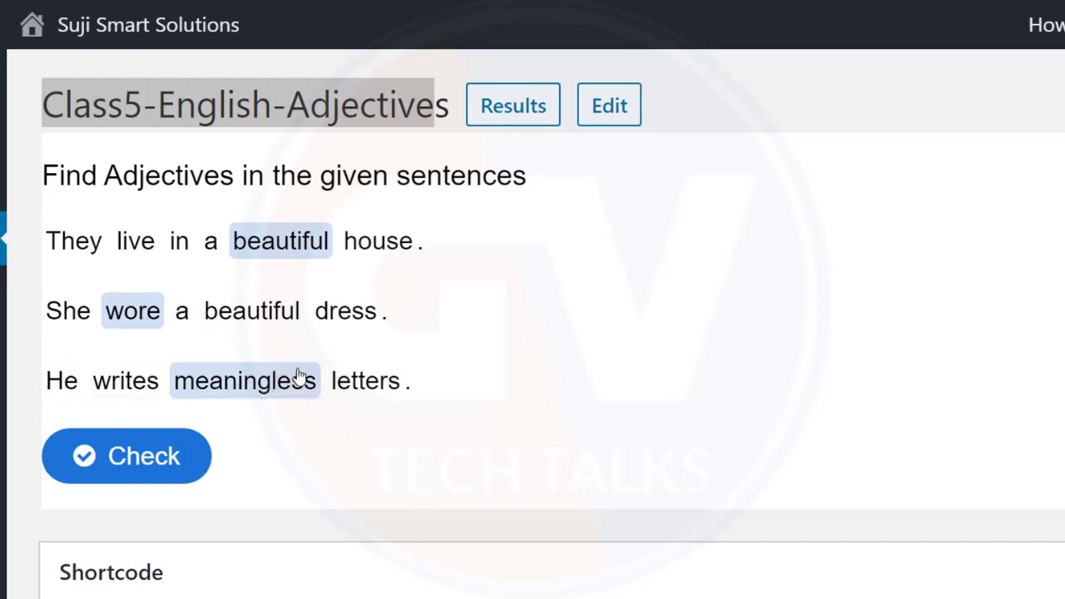
{"action": "left_click", "coordinate": [170, 471]}
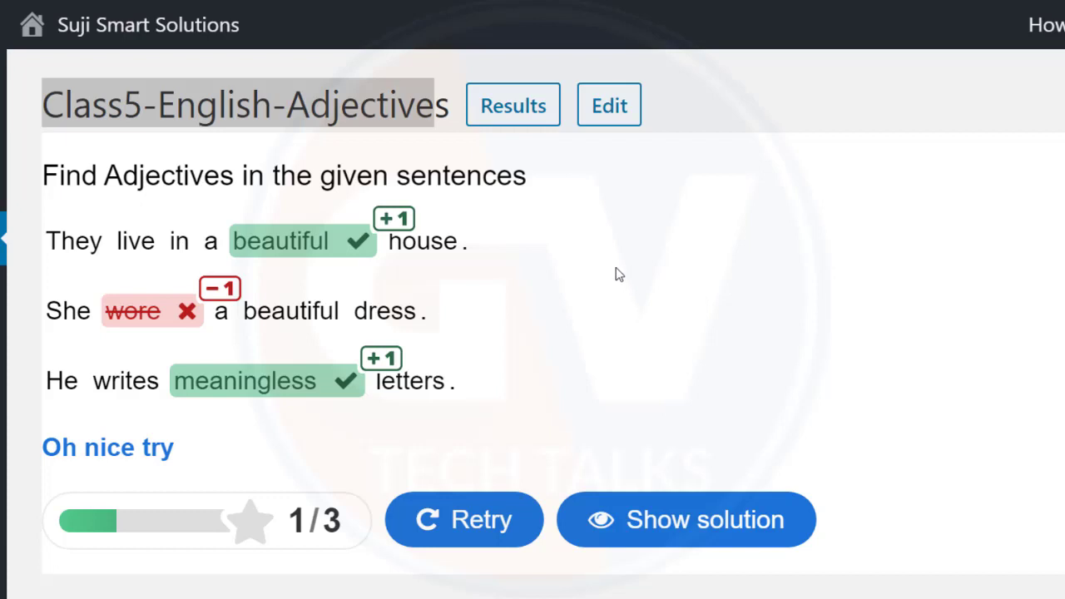
{"action": "left_click", "coordinate": [687, 533]}
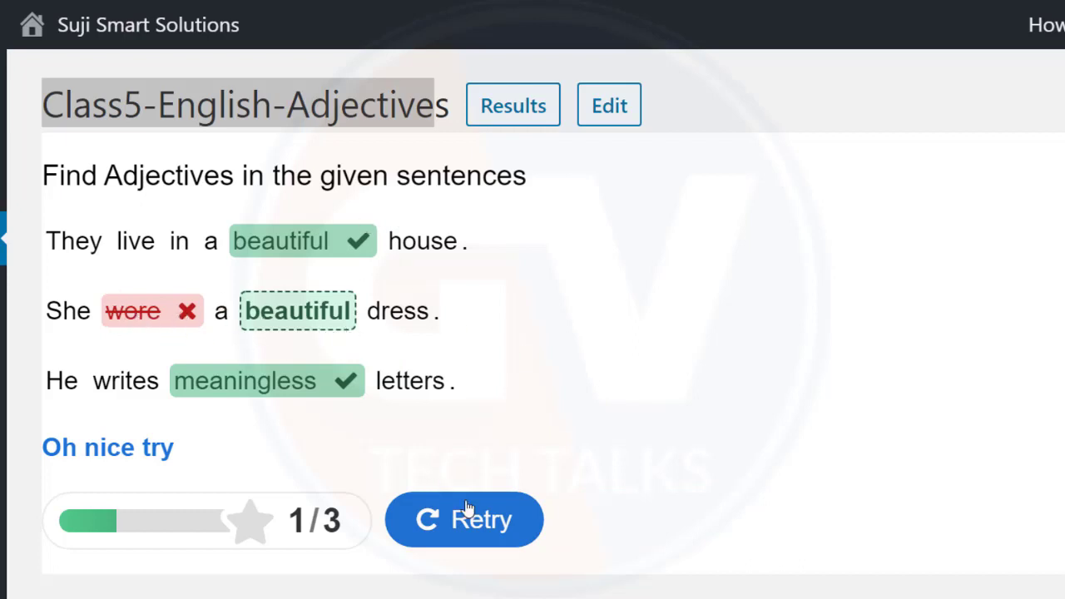
Retry the exercise, mark "beautiful" in the first two sentences and "meaningless" in the third, and check the answers.
{"action": "left_click", "coordinate": [475, 520]}
{"action": "left_click", "coordinate": [300, 240]}
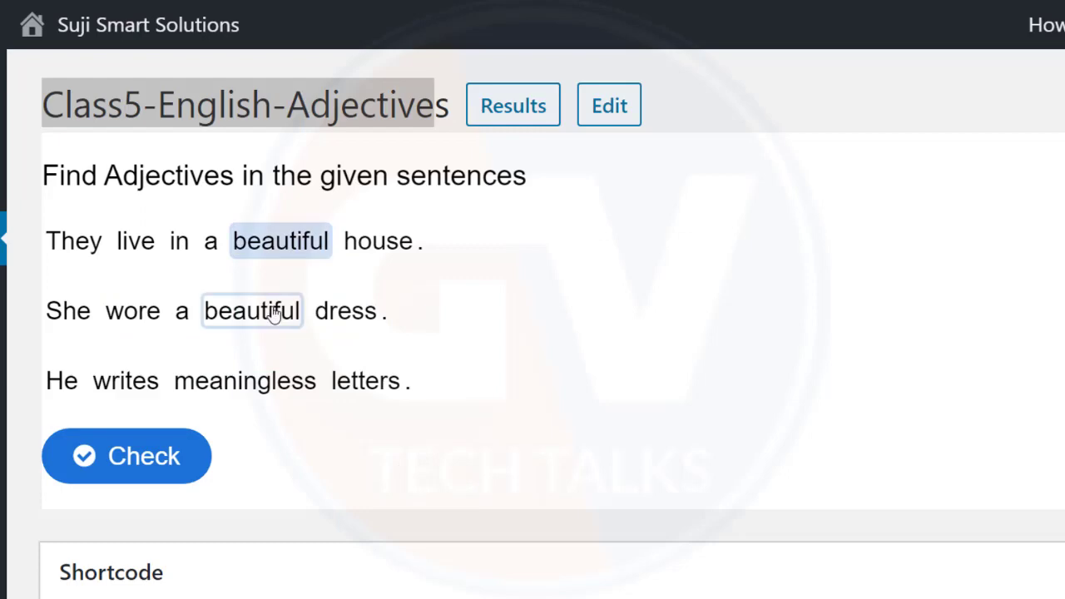
{"action": "left_click", "coordinate": [275, 312]}
{"action": "left_click", "coordinate": [217, 380]}
{"action": "left_click", "coordinate": [166, 456]}
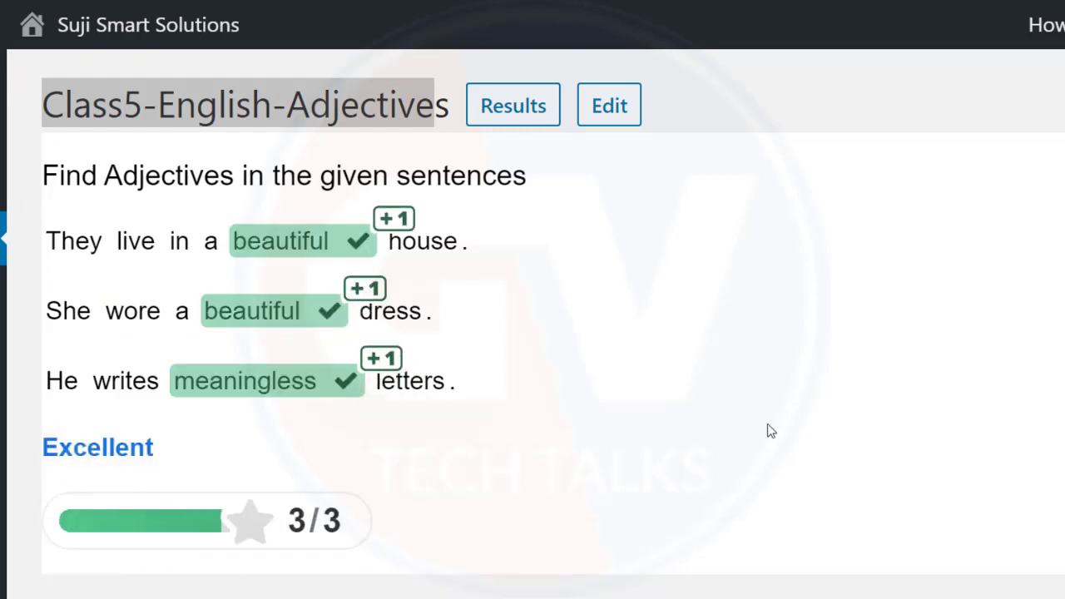
{"action": "scroll", "coordinate": [767, 423], "scroll_direction": "down", "scroll_amount": 3}
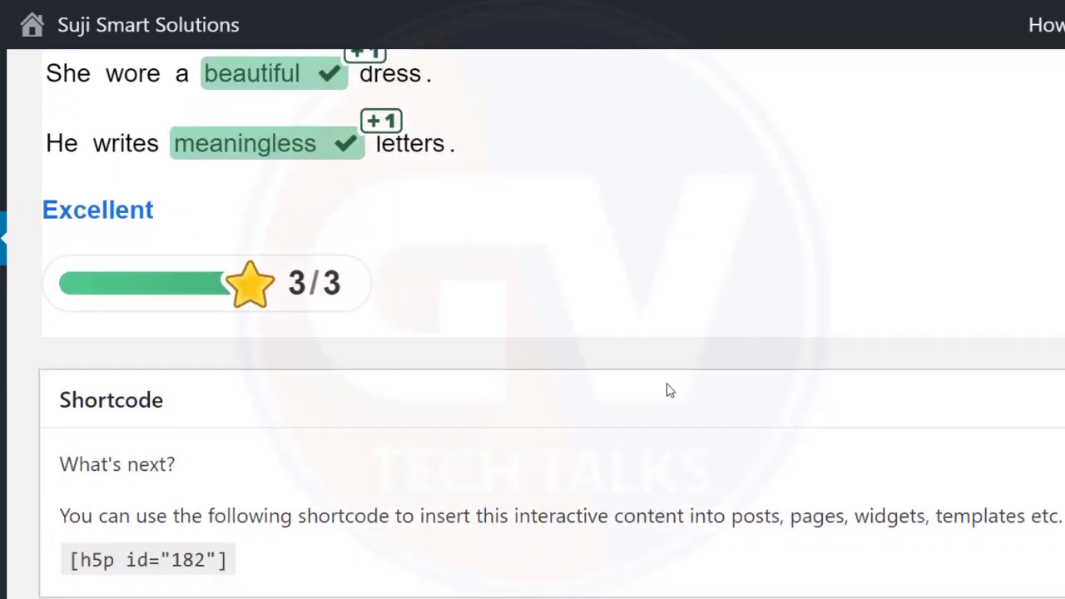
{"action": "scroll", "coordinate": [670, 391], "scroll_direction": "up", "scroll_amount": 3}
{"action": "scroll", "coordinate": [119, 374], "scroll_direction": "up", "scroll_amount": 1}
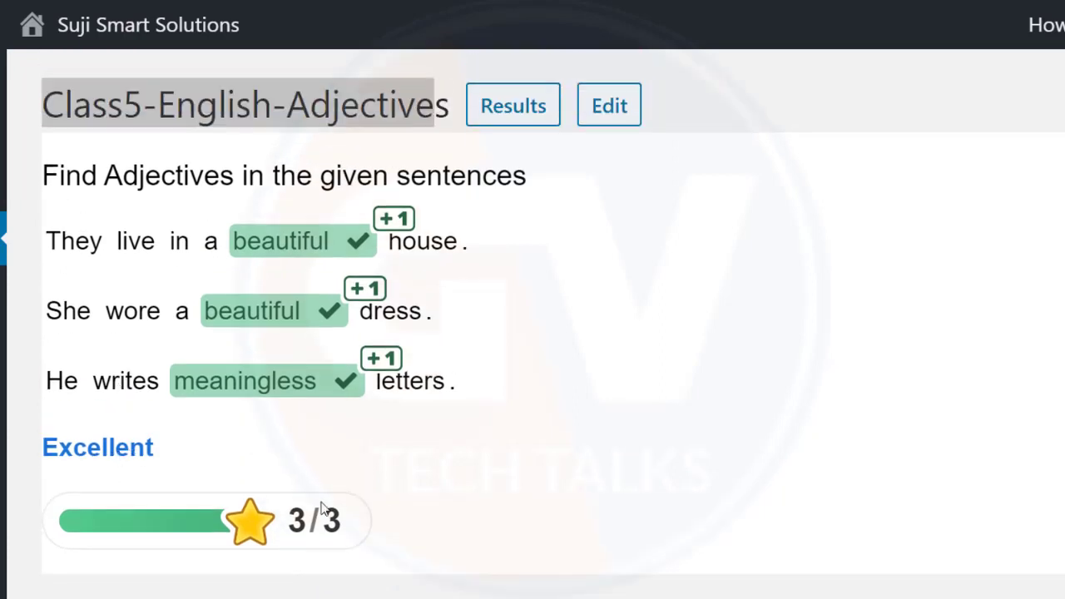
{"action": "scroll", "coordinate": [345, 499], "scroll_direction": "down", "scroll_amount": 2}
{"action": "scroll", "coordinate": [351, 489], "scroll_direction": "up", "scroll_amount": 2}
Reload the exercise page and check the restored answers again.
{"action": "key", "text": "F5"}
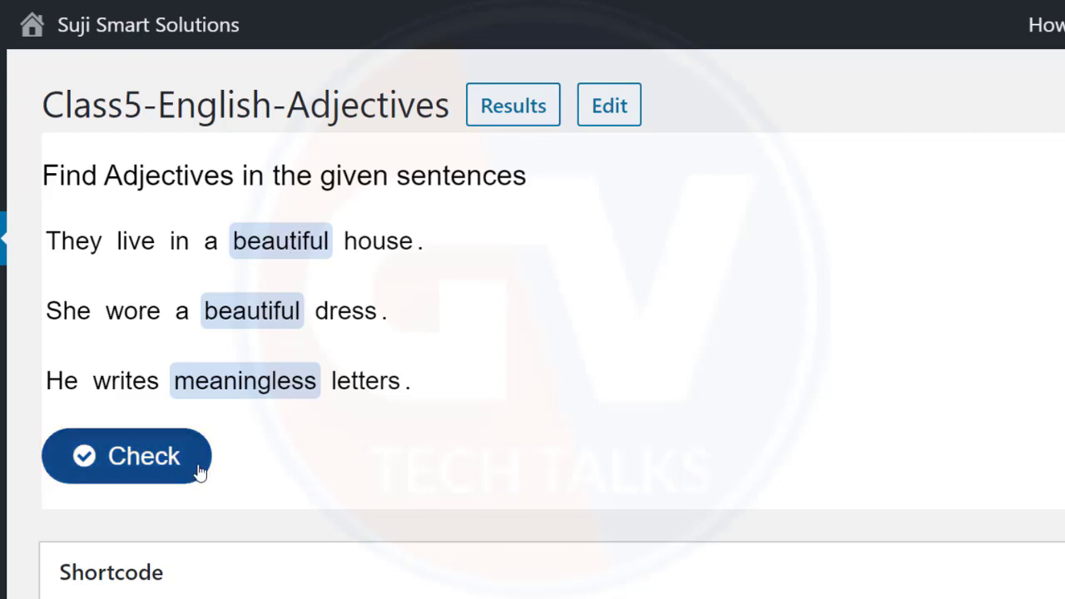
{"action": "left_click", "coordinate": [171, 458]}
{"action": "scroll", "coordinate": [387, 482], "scroll_direction": "down", "scroll_amount": 1}
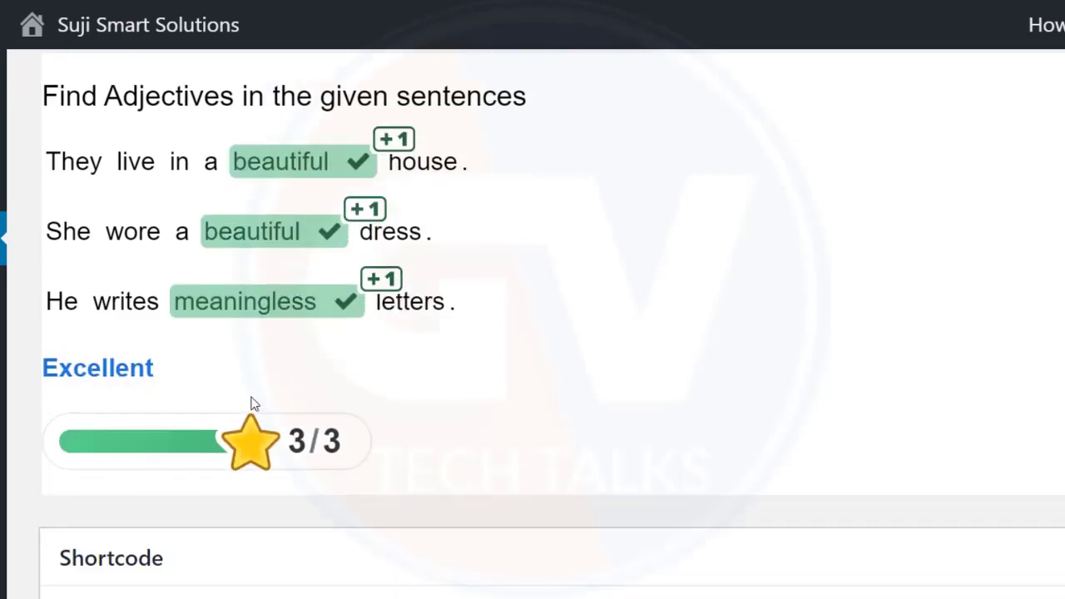
{"action": "scroll", "coordinate": [254, 406], "scroll_direction": "up", "scroll_amount": 1}
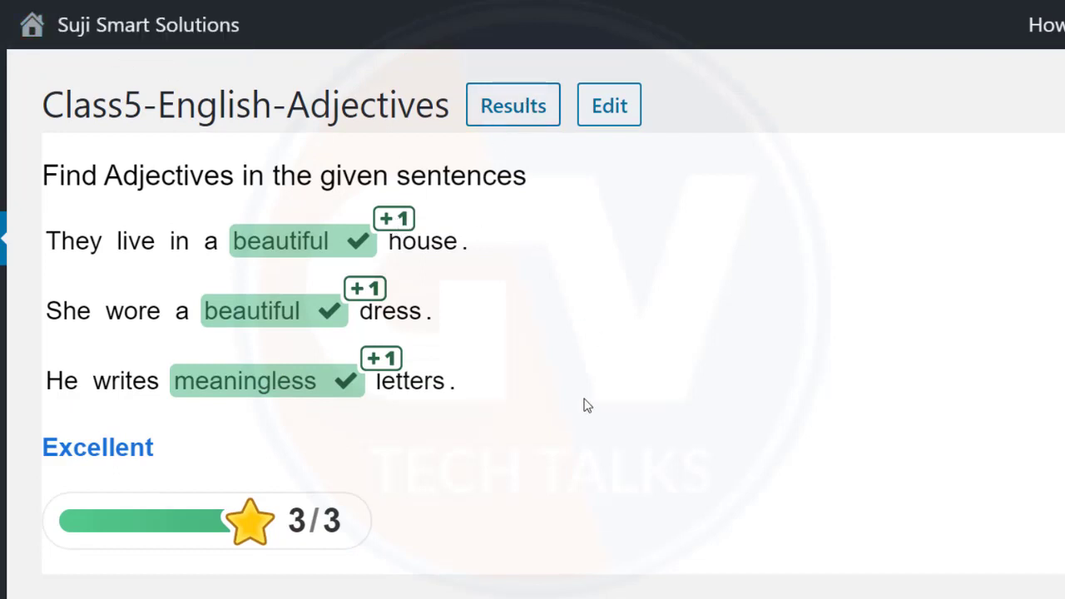
Open the exercise for editing, save it again and dismiss the Data Reset notice.
{"action": "left_click", "coordinate": [613, 120]}
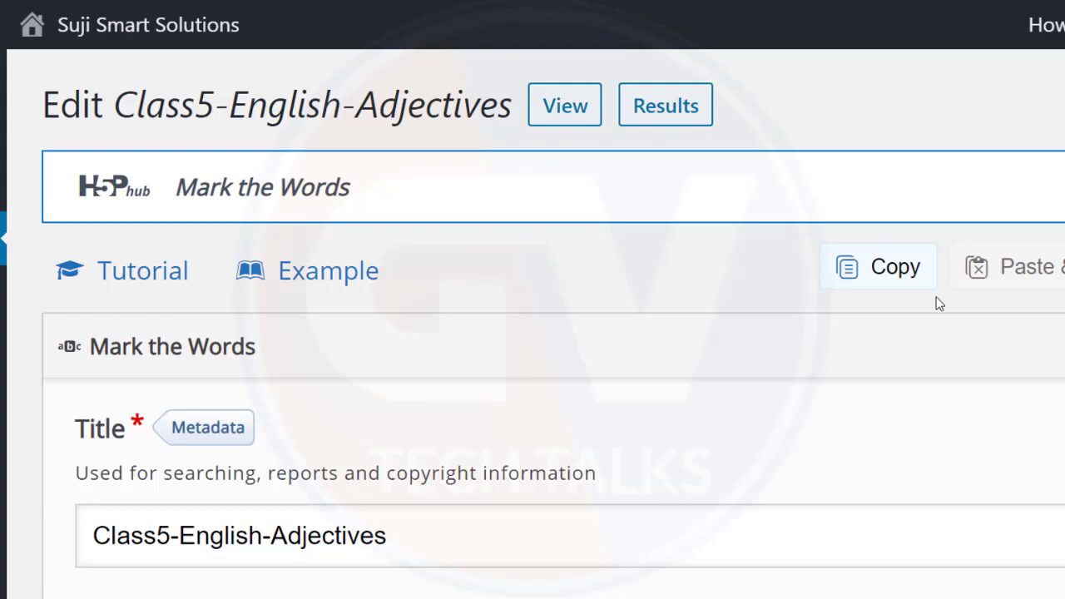
{"action": "scroll", "coordinate": [794, 299], "scroll_direction": "down", "scroll_amount": 20}
{"action": "scroll", "coordinate": [296, 405], "scroll_direction": "down", "scroll_amount": 2}
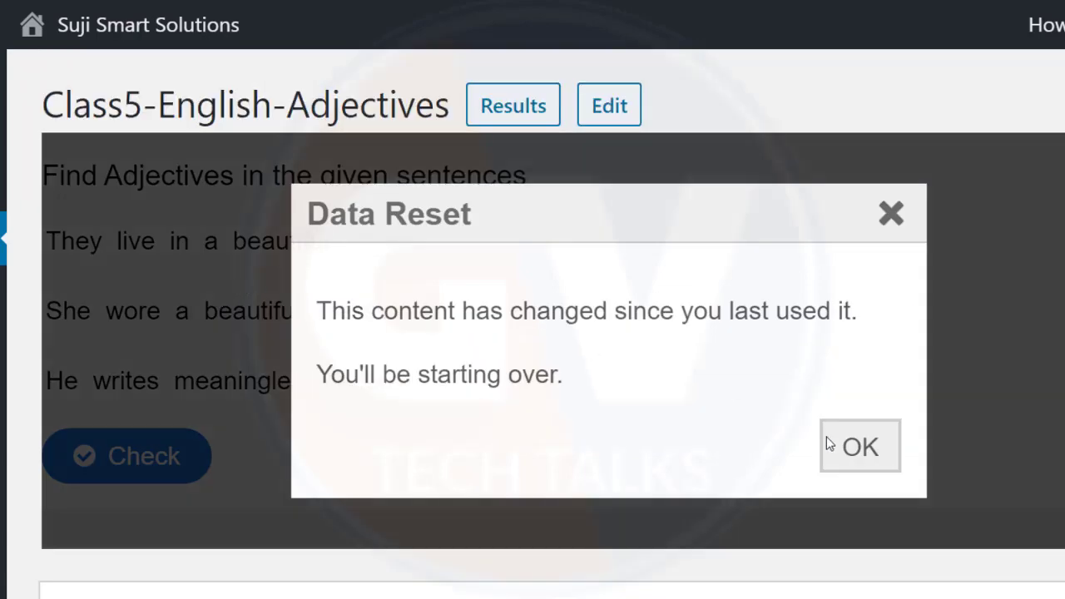
{"action": "left_click", "coordinate": [865, 459]}
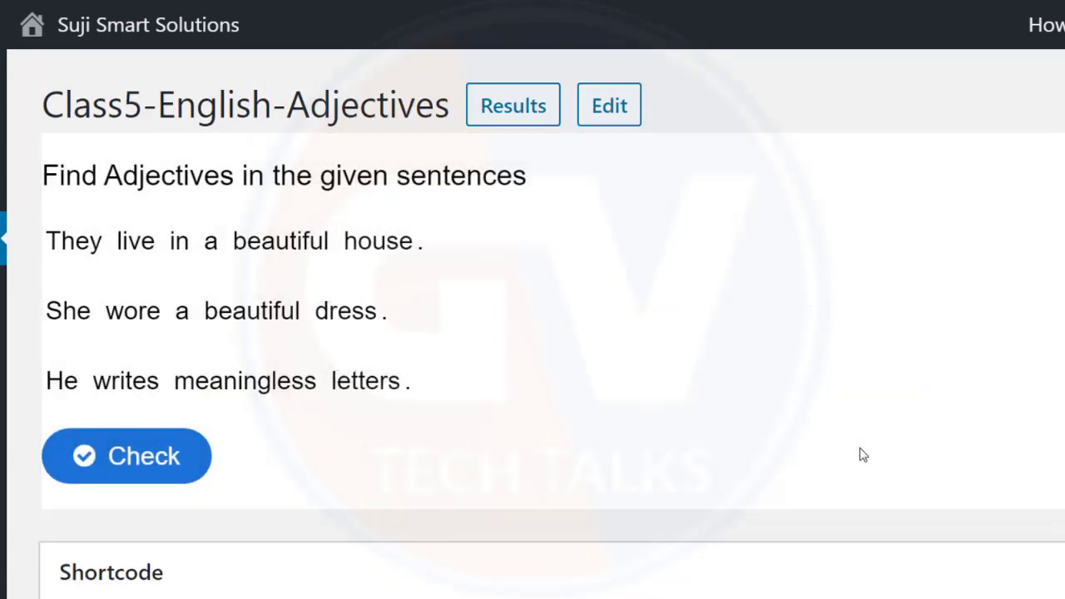
Mark "beautiful" in the first sentence, "wore" and "writes", check the answers and inspect the score feedback.
{"action": "left_click", "coordinate": [241, 241]}
{"action": "left_click", "coordinate": [131, 315]}
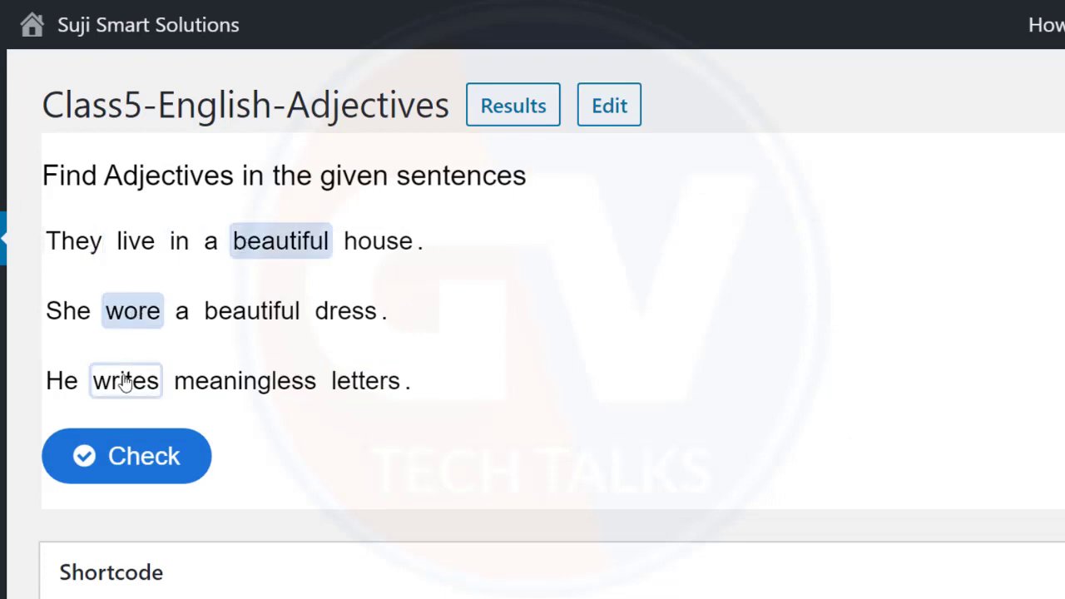
{"action": "left_click", "coordinate": [125, 381]}
{"action": "left_click", "coordinate": [157, 460]}
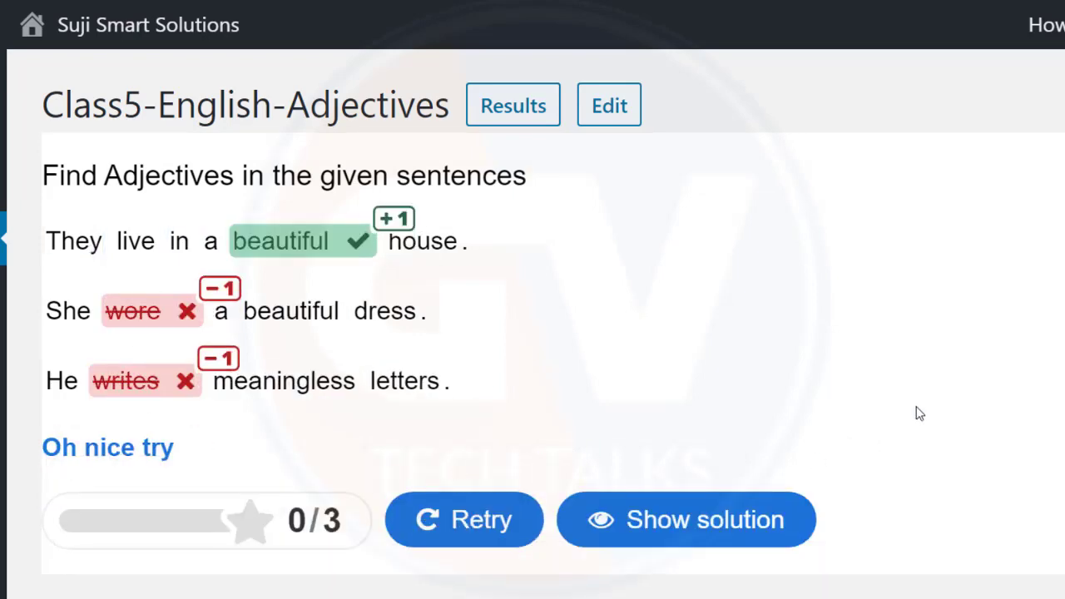
{"action": "scroll", "coordinate": [104, 404], "scroll_direction": "down", "scroll_amount": 1}
{"action": "left_click_drag", "start_coordinate": [188, 393], "coordinate": [42, 373]}
{"action": "left_click", "coordinate": [196, 376]}
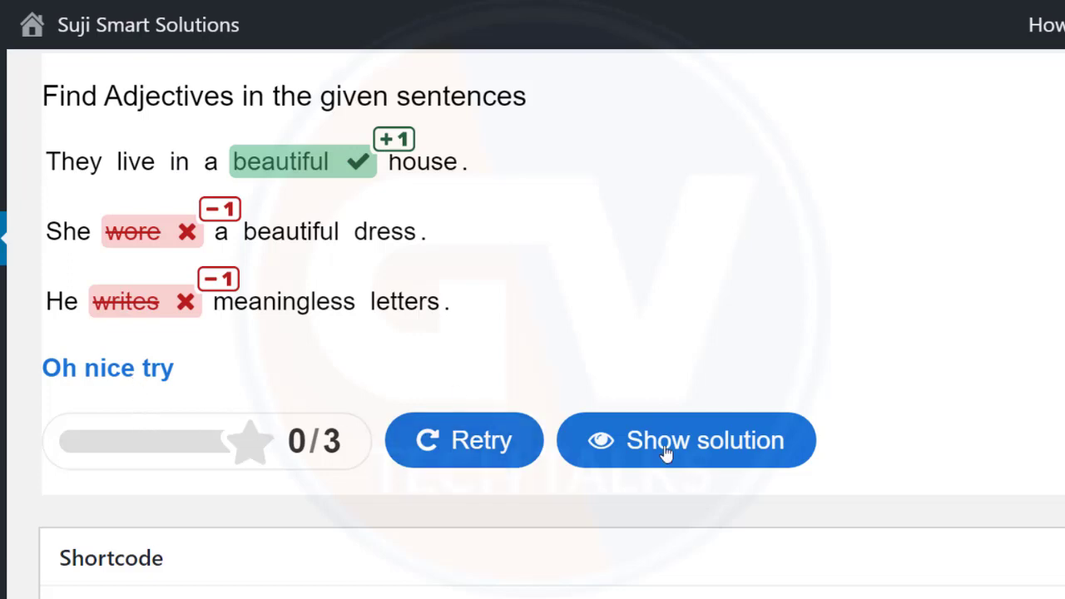
Open the exercise for editing and examine its overall feedback score ranges.
{"action": "scroll", "coordinate": [532, 116], "scroll_direction": "up", "scroll_amount": 1}
{"action": "left_click", "coordinate": [615, 111]}
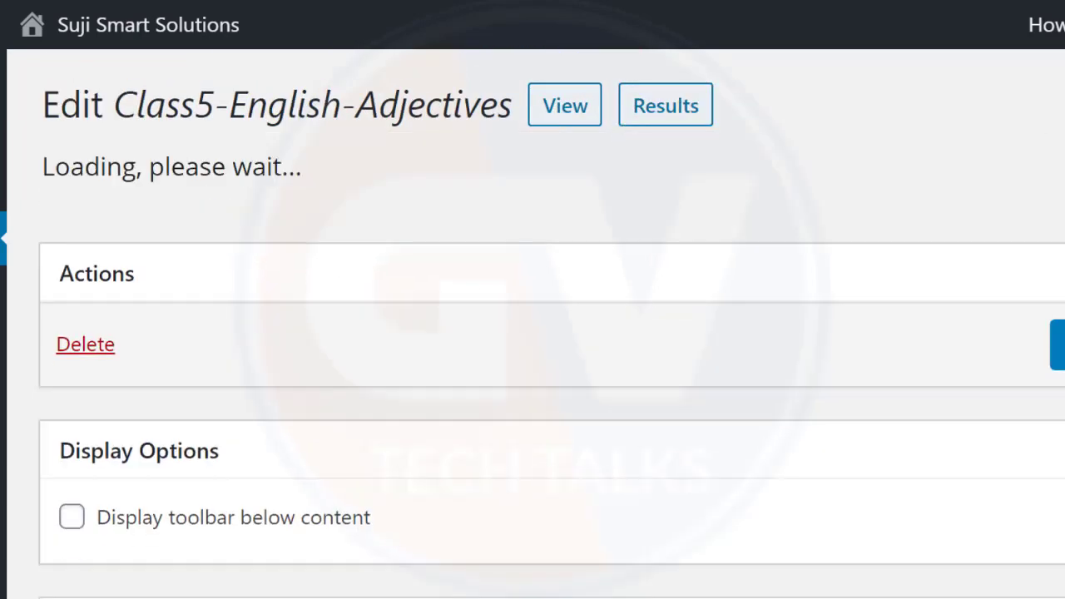
{"action": "scroll", "coordinate": [533, 333], "scroll_direction": "down", "scroll_amount": 4}
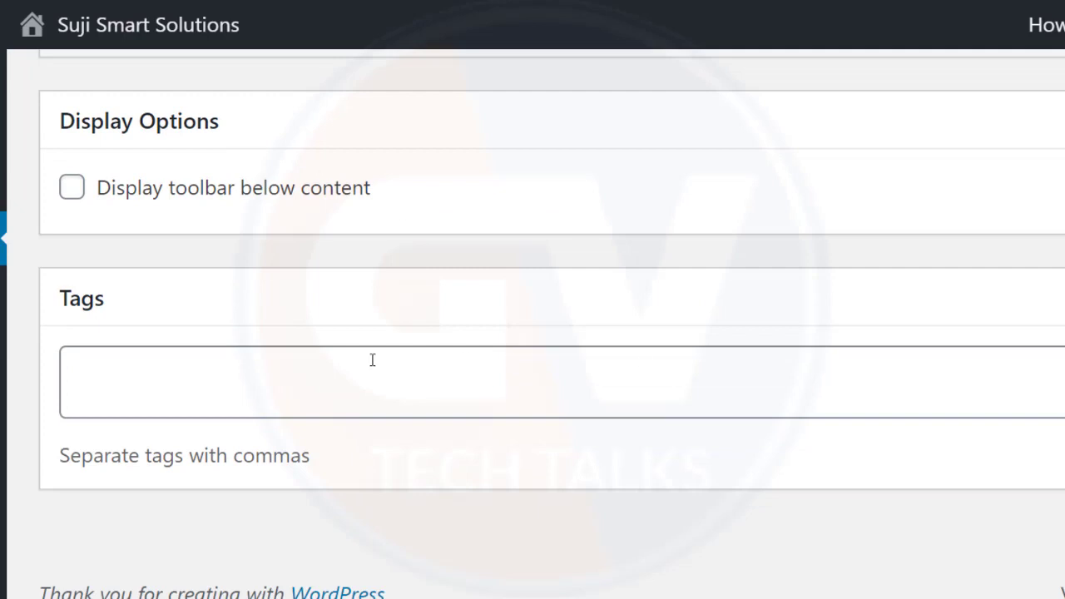
{"action": "scroll", "coordinate": [342, 392], "scroll_direction": "up", "scroll_amount": 4}
{"action": "scroll", "coordinate": [308, 392], "scroll_direction": "down", "scroll_amount": 10}
{"action": "scroll", "coordinate": [323, 424], "scroll_direction": "up", "scroll_amount": 5}
{"action": "scroll", "coordinate": [317, 425], "scroll_direction": "down", "scroll_amount": 5}
{"action": "scroll", "coordinate": [537, 340], "scroll_direction": "down", "scroll_amount": 2}
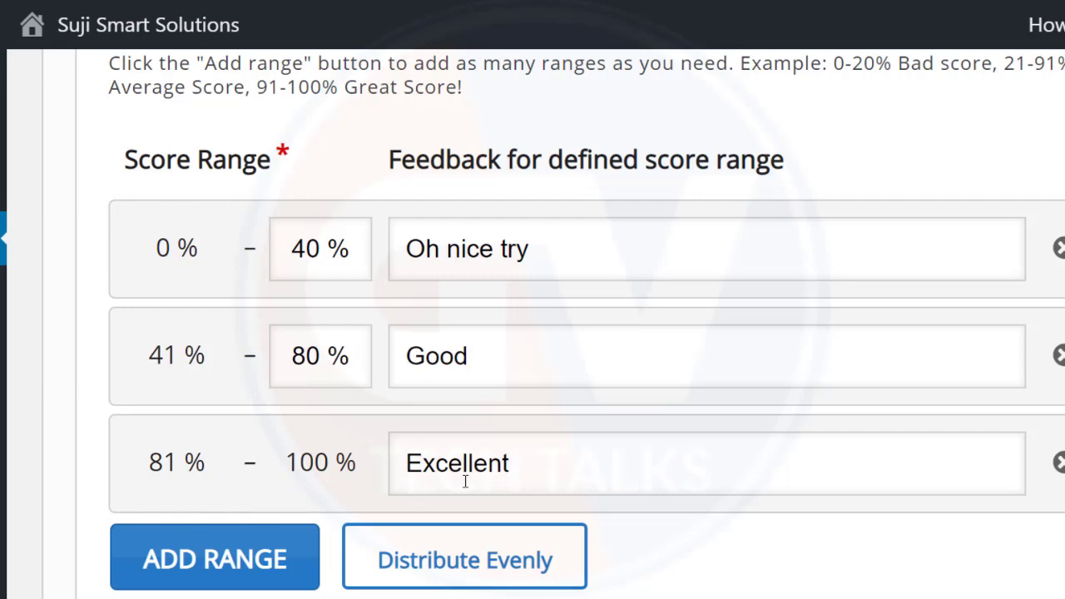
Review the overall feedback score ranges, save the exercise and dismiss the Data Reset notice.
{"action": "scroll", "coordinate": [666, 580], "scroll_direction": "down", "scroll_amount": 2}
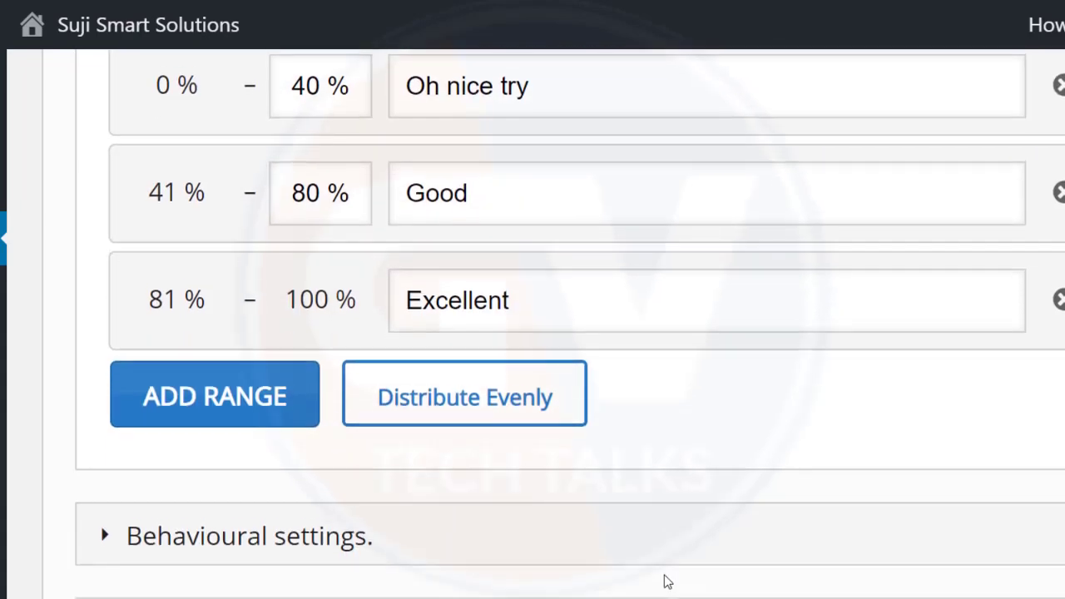
{"action": "scroll", "coordinate": [666, 580], "scroll_direction": "up", "scroll_amount": 1}
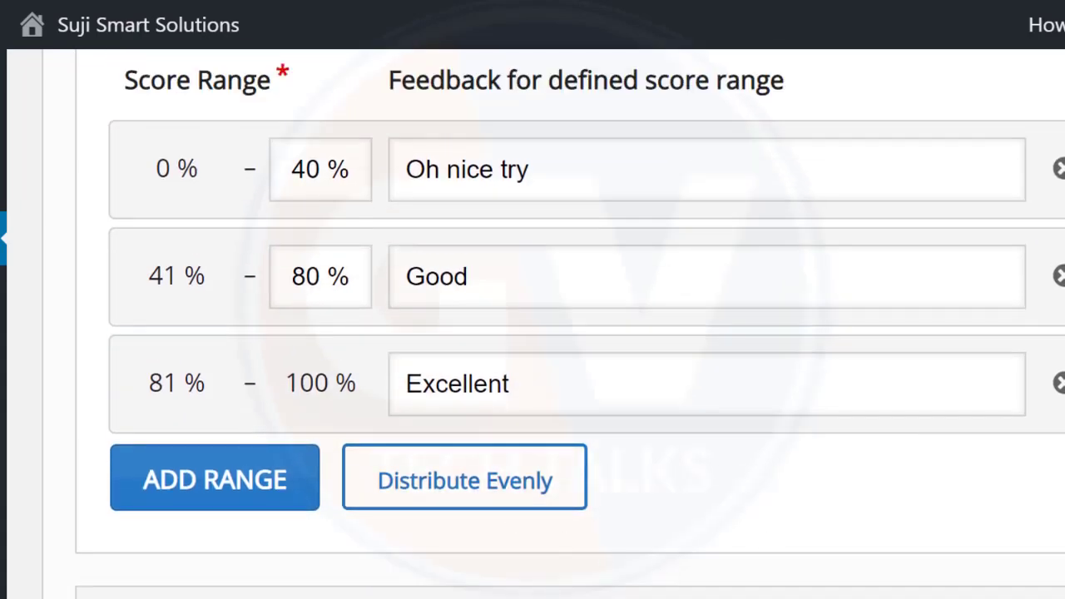
{"action": "scroll", "coordinate": [412, 93], "scroll_direction": "down", "scroll_amount": 8}
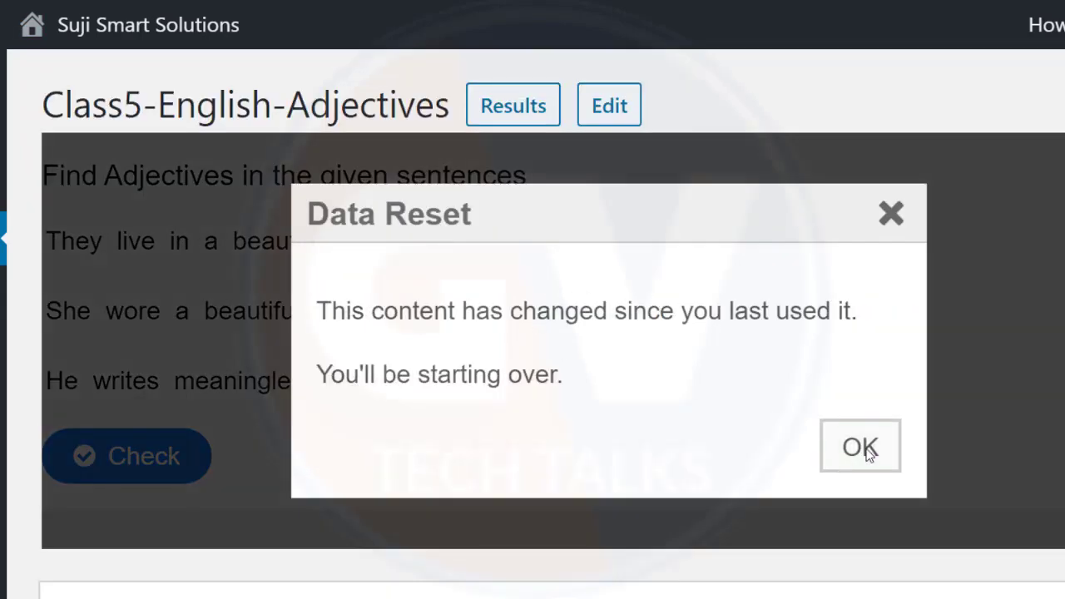
{"action": "left_click", "coordinate": [837, 457]}
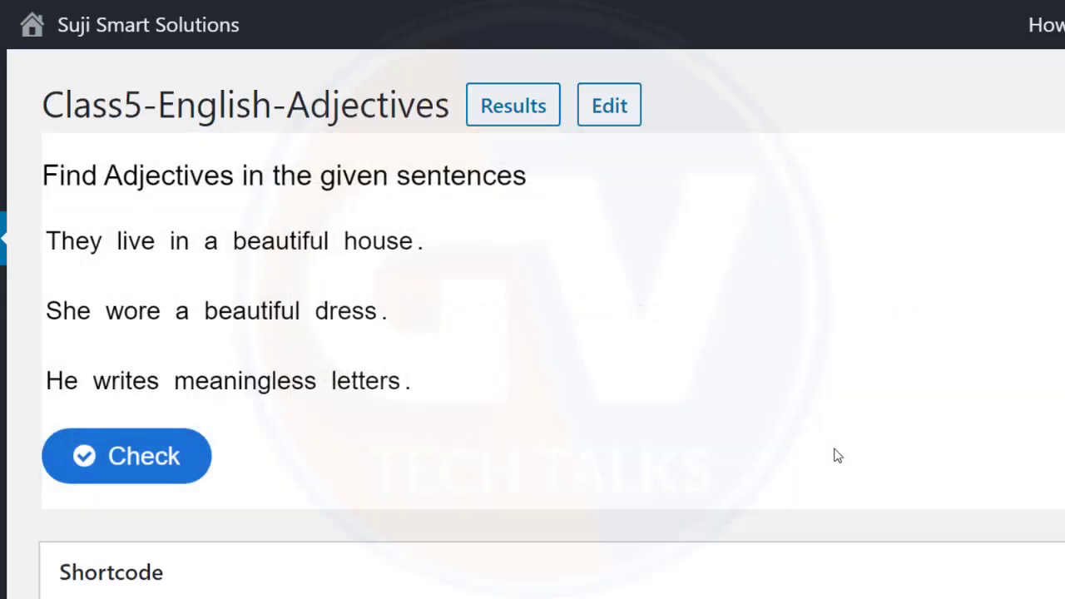
Check the exercise with no words marked, then retry it with "beautiful" marked in the first two sentences and check the score feedback.
{"action": "left_click", "coordinate": [181, 459]}
{"action": "left_click", "coordinate": [475, 526]}
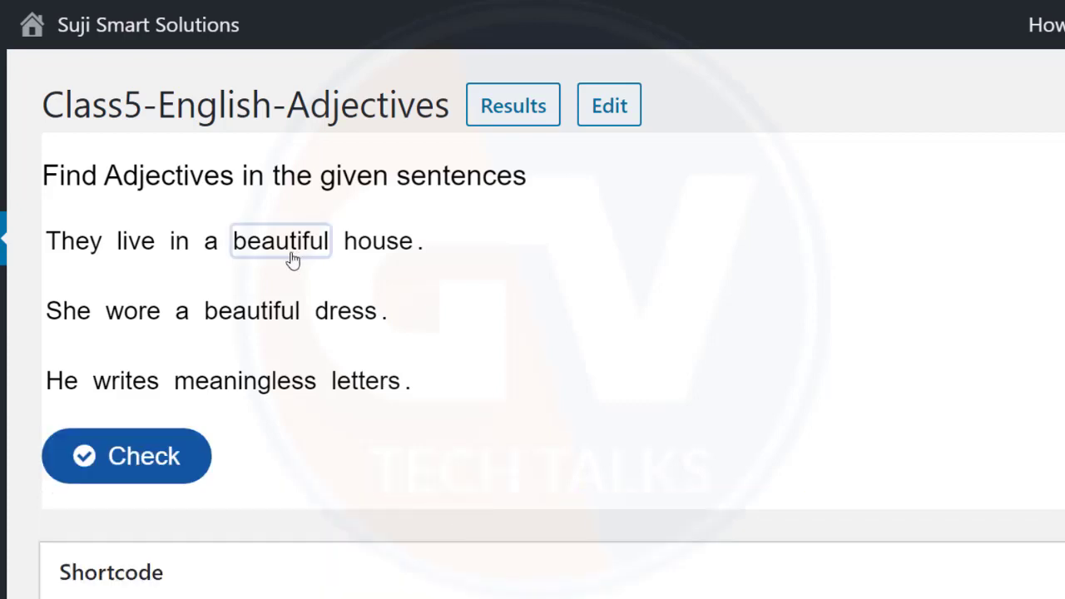
{"action": "left_click", "coordinate": [257, 249]}
{"action": "left_click", "coordinate": [254, 311]}
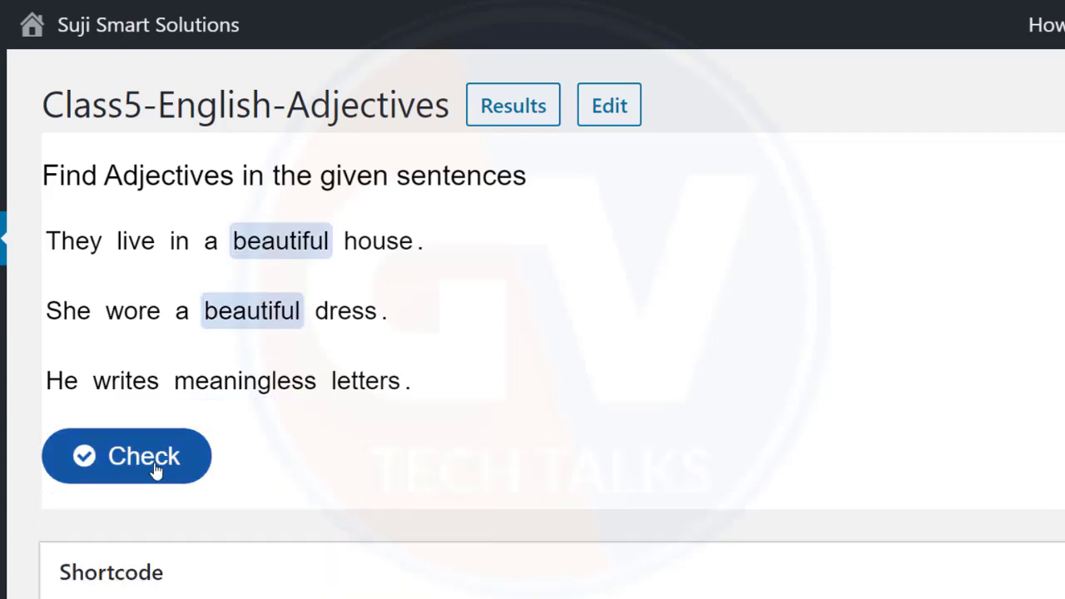
{"action": "left_click", "coordinate": [157, 464]}
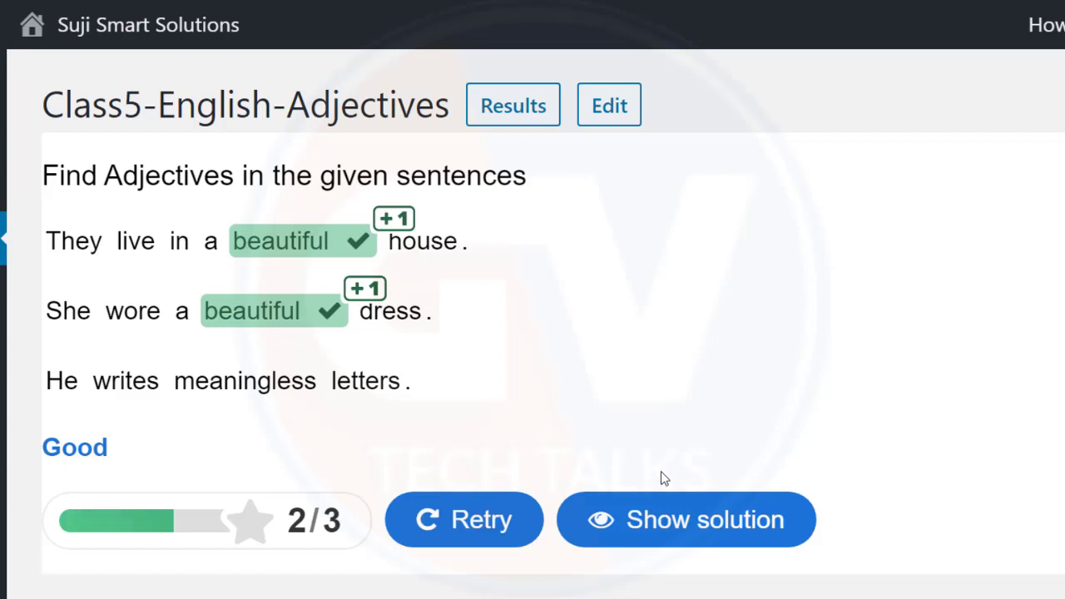
Retry the exercise with the same "beautiful" answers in the first and second sentences and check them again.
{"action": "left_click", "coordinate": [490, 527]}
{"action": "left_click", "coordinate": [280, 252]}
{"action": "left_click", "coordinate": [247, 320]}
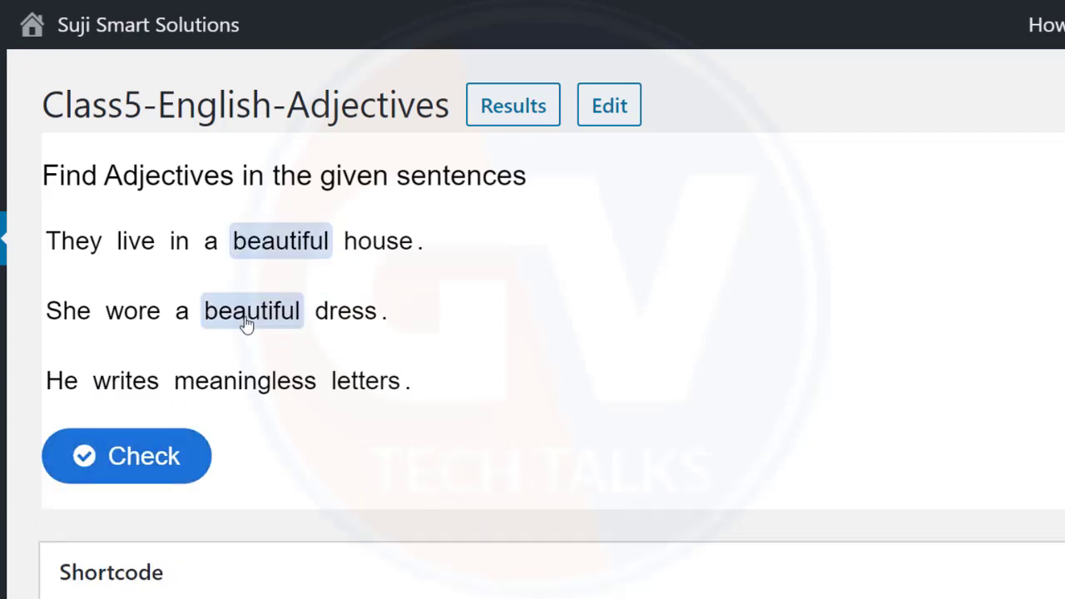
{"action": "left_click", "coordinate": [166, 470]}
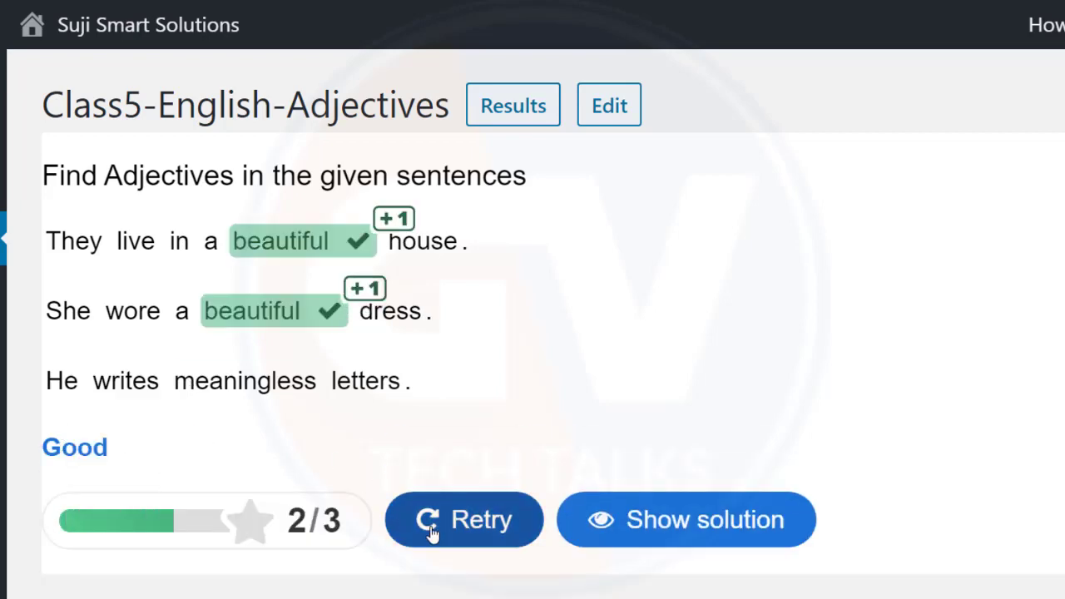
Retry the exercise with only "beautiful" in the first sentence marked and check the score feedback.
{"action": "left_click", "coordinate": [486, 524]}
{"action": "left_click", "coordinate": [280, 241]}
{"action": "left_click", "coordinate": [157, 470]}
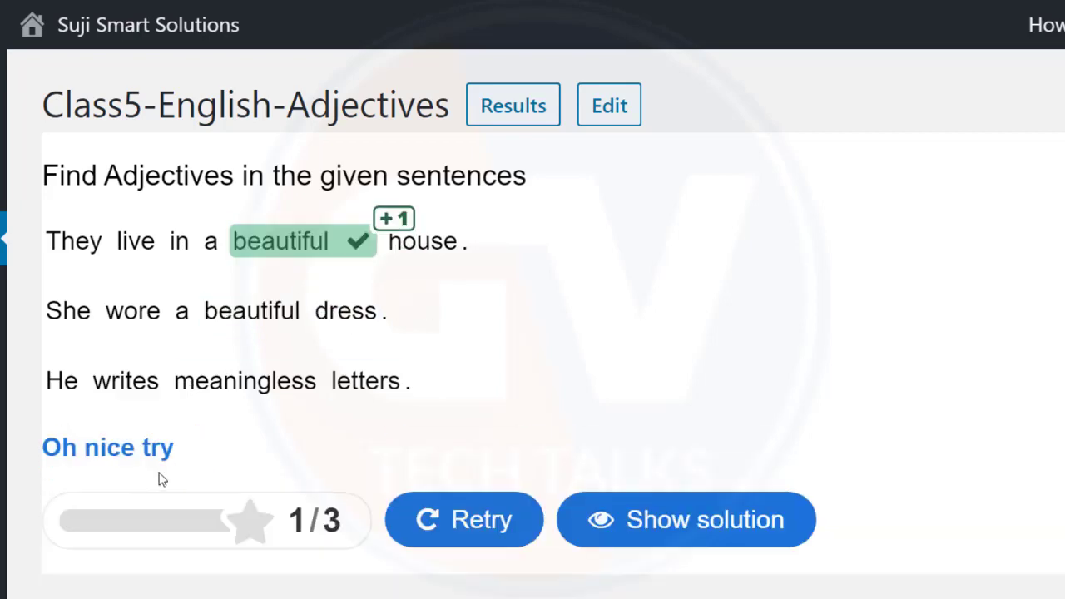
Retry the exercise with "beautiful" marked in the first two sentences and "meaningless" in the third, and check the answers.
{"action": "left_click", "coordinate": [456, 524]}
{"action": "left_click", "coordinate": [280, 242]}
{"action": "left_click", "coordinate": [274, 309]}
{"action": "left_click", "coordinate": [265, 380]}
{"action": "left_click", "coordinate": [155, 467]}
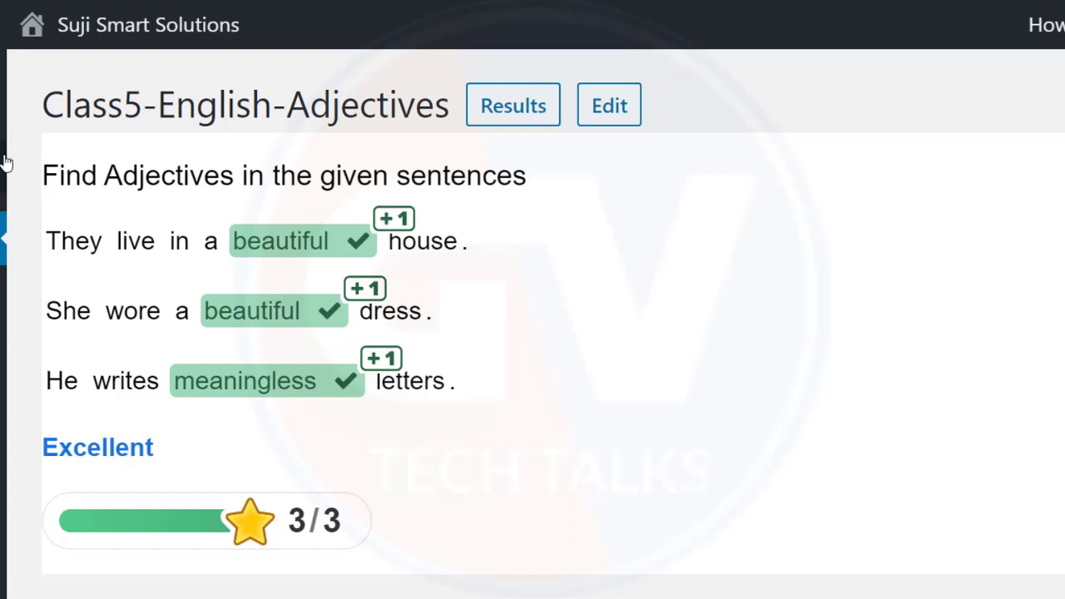
{"action": "mouse_move", "coordinate": [2, 238]}
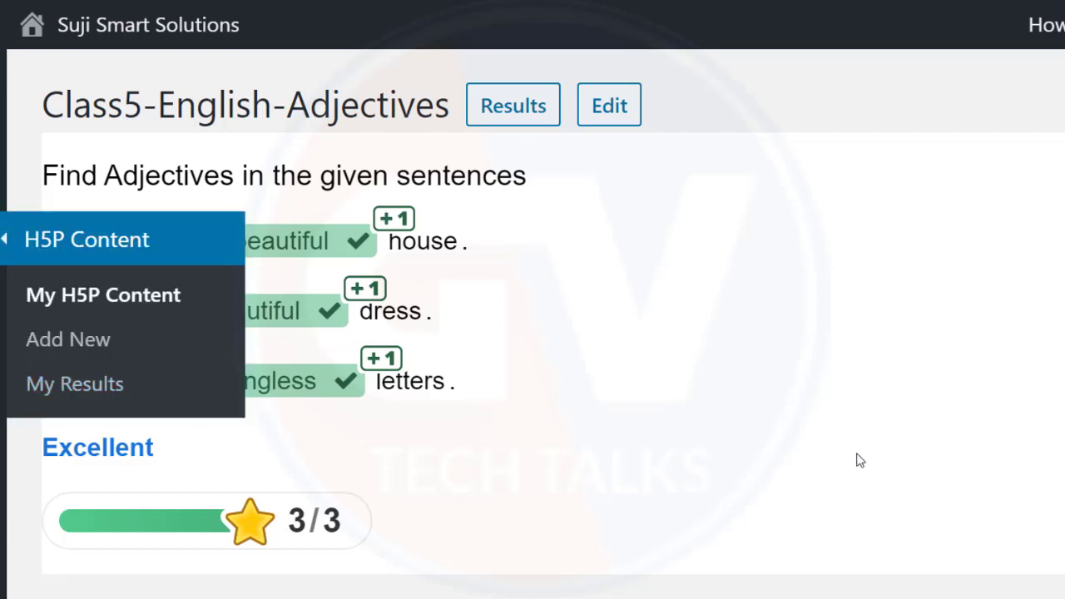